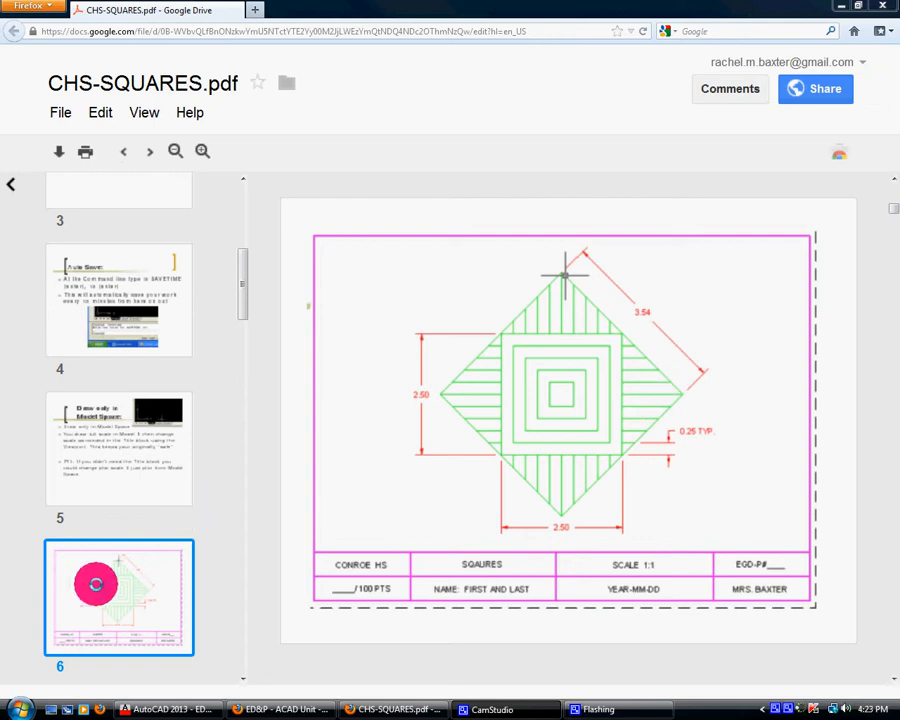
Examine the CHS-SQUARES.pdf slides, from the dimensioned squares drawing through the instructions for drawing, offsetting, rotating, trimming and dimensioning.
{"action": "scroll", "coordinate": [95, 582], "scroll_direction": "down", "scroll_amount": 3}
{"action": "left_click", "coordinate": [96, 584]}
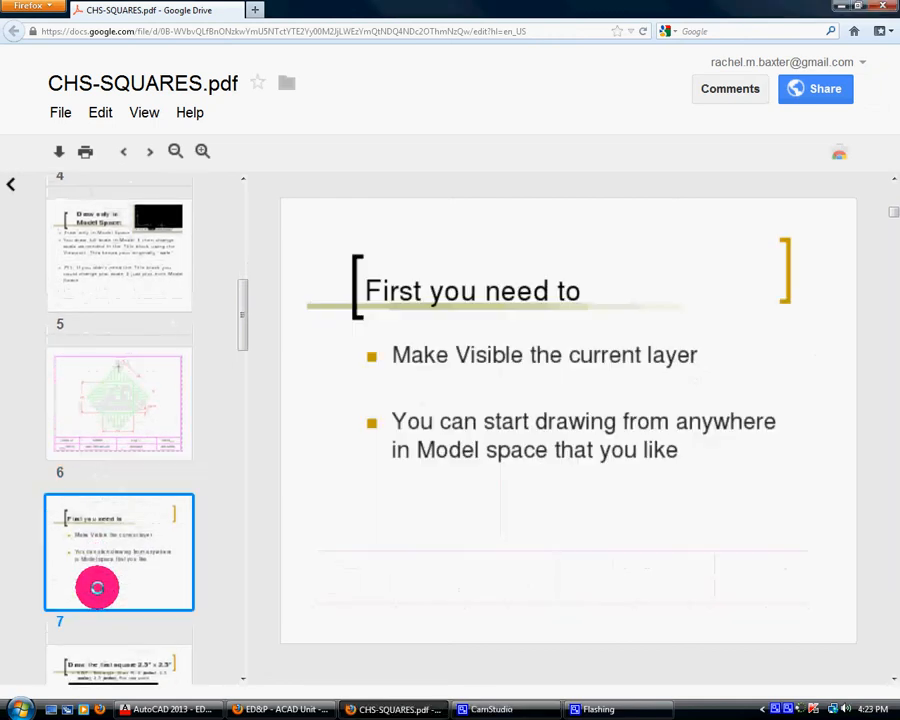
{"action": "left_click", "coordinate": [102, 658]}
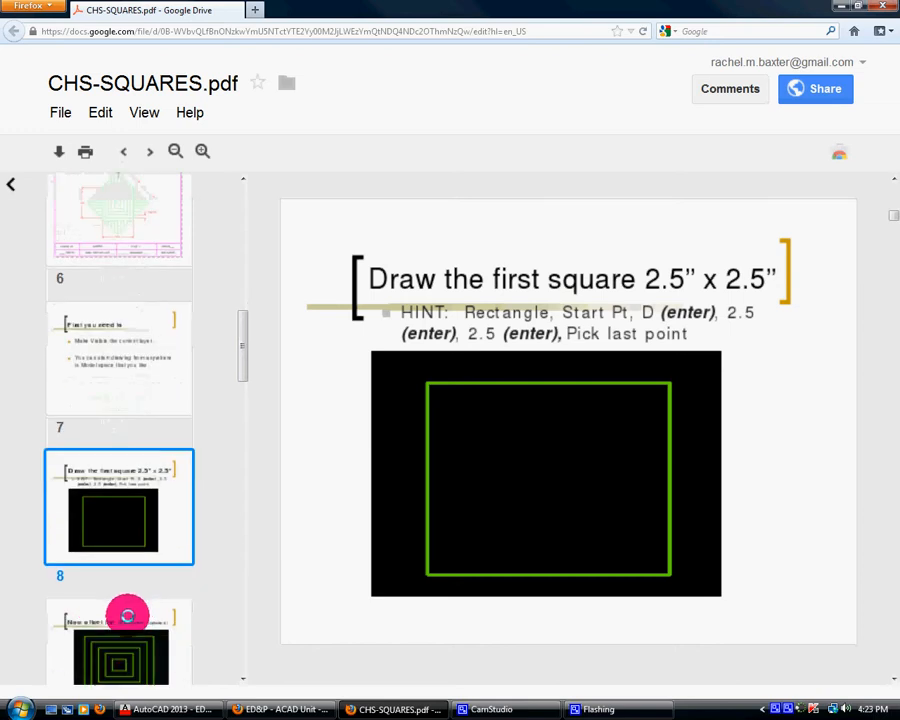
{"action": "left_click", "coordinate": [130, 621]}
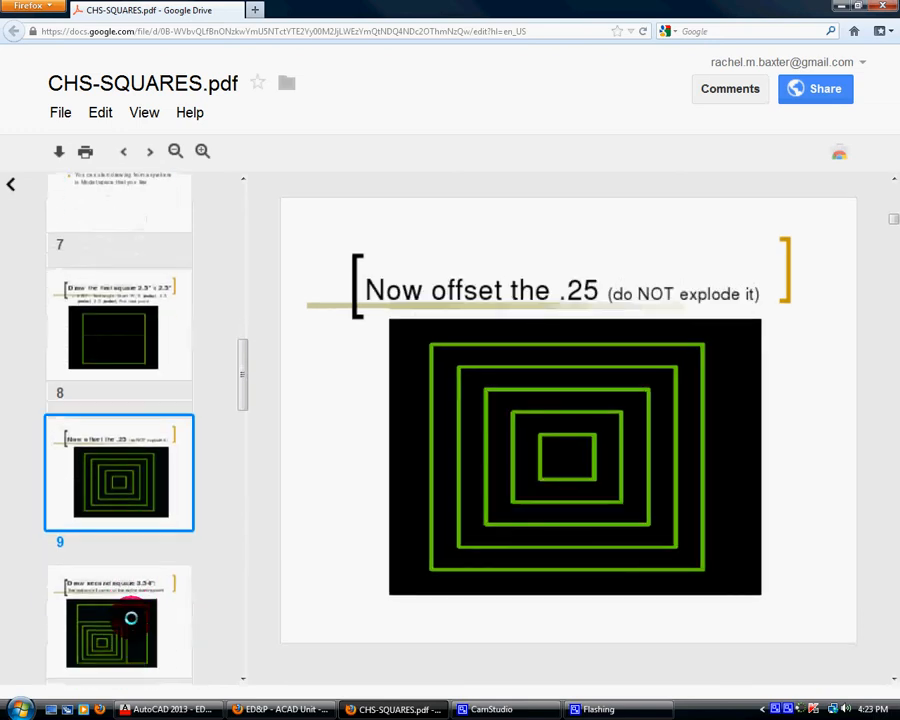
{"action": "left_click", "coordinate": [130, 620]}
{"action": "left_click", "coordinate": [129, 614]}
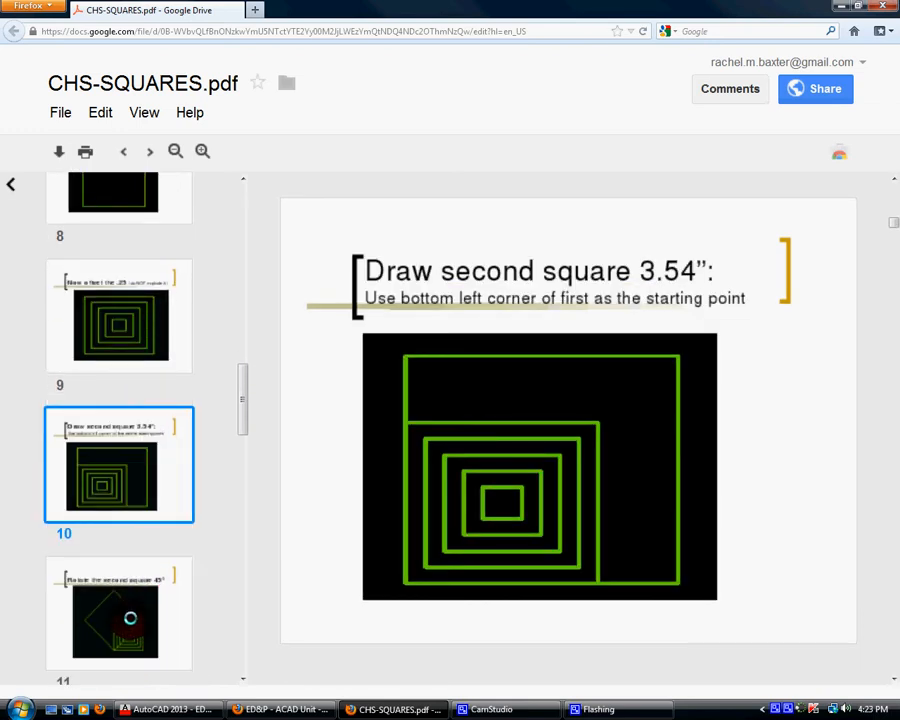
{"action": "scroll", "coordinate": [130, 618], "scroll_direction": "down", "scroll_amount": 5}
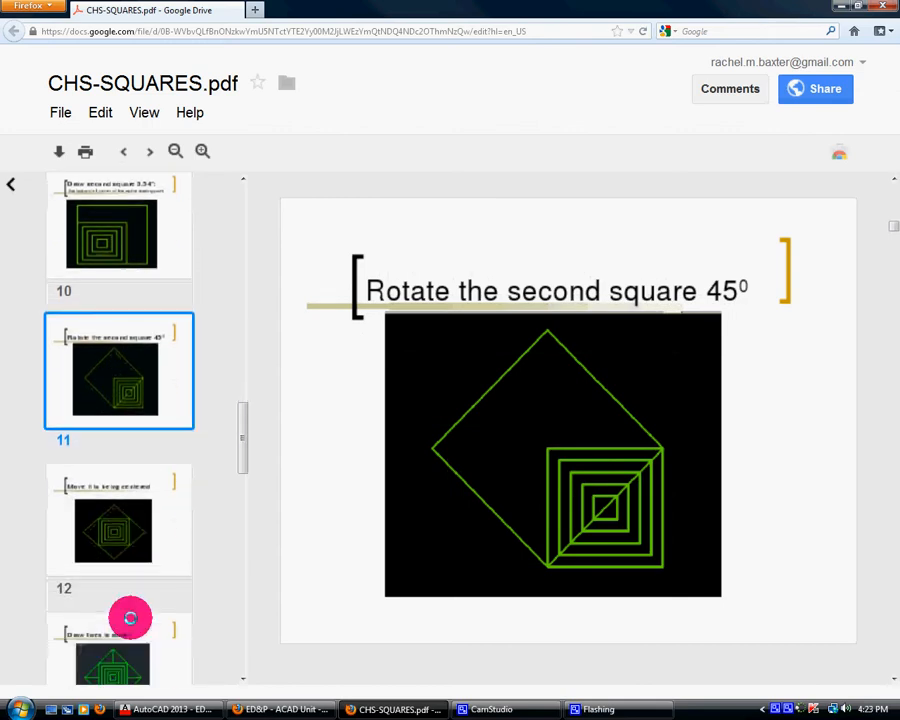
{"action": "scroll", "coordinate": [130, 620], "scroll_direction": "down", "scroll_amount": 12}
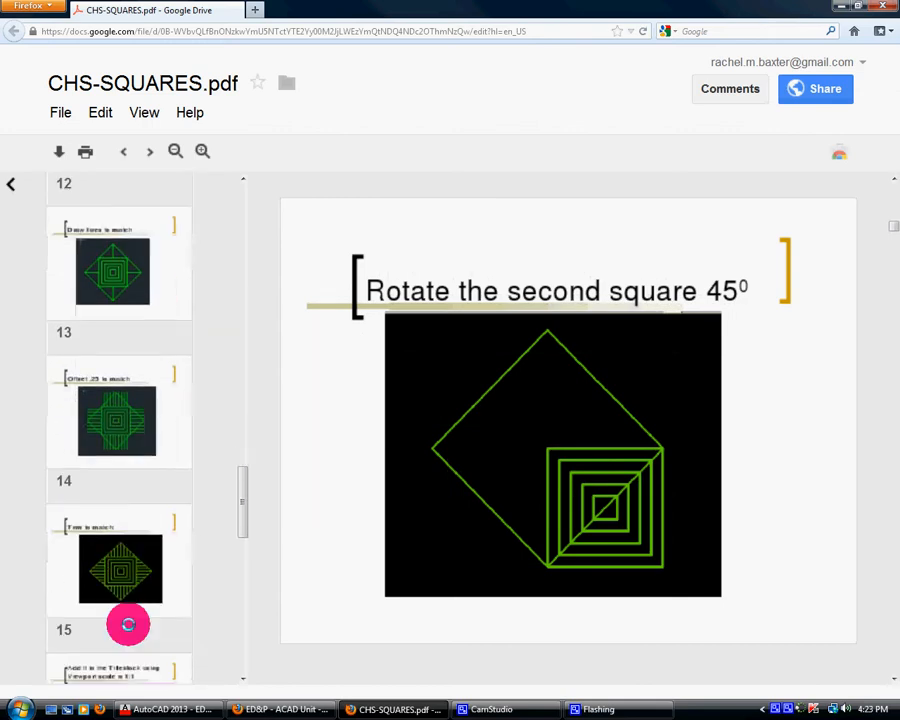
{"action": "scroll", "coordinate": [128, 624], "scroll_direction": "down", "scroll_amount": 10}
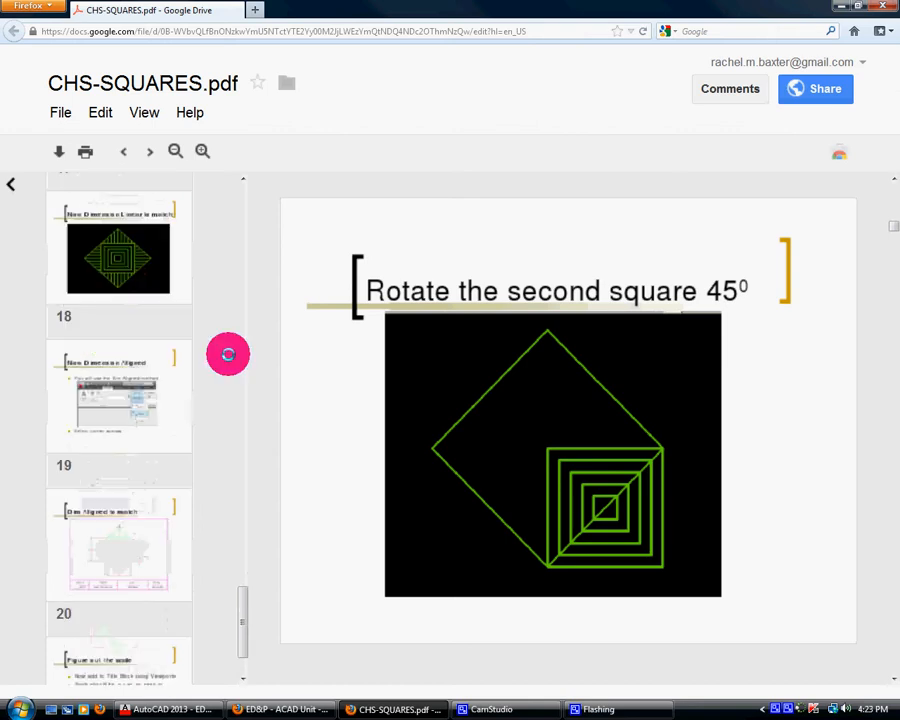
Close the PDF window, switch to AutoCAD and open the TitleblockCHS-2012-1 drawing from the ACAD folder on the U: drive.
{"action": "left_click", "coordinate": [856, 8]}
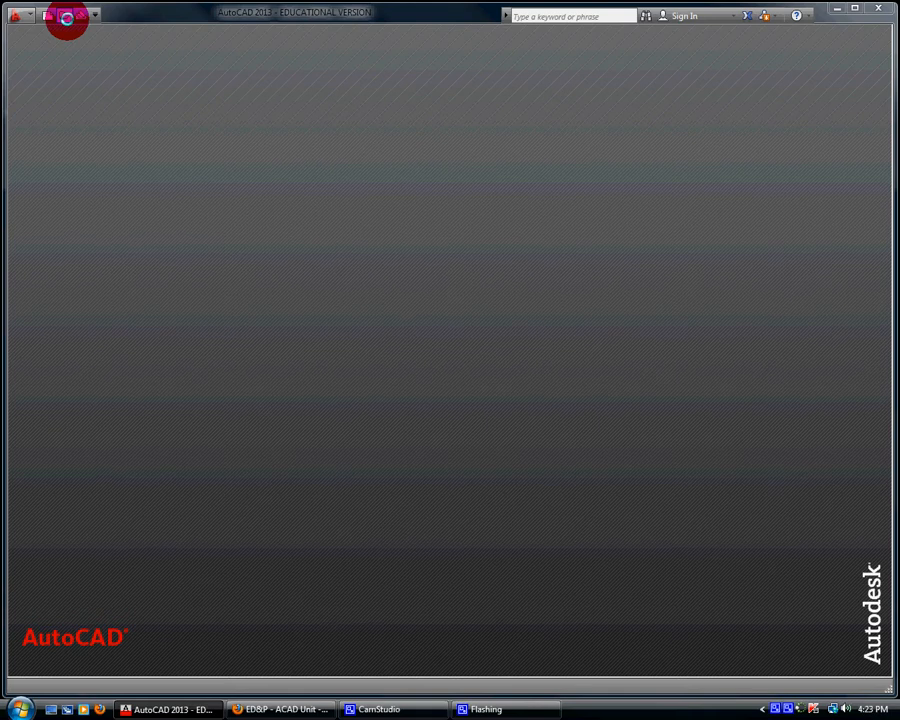
{"action": "left_click", "coordinate": [66, 17]}
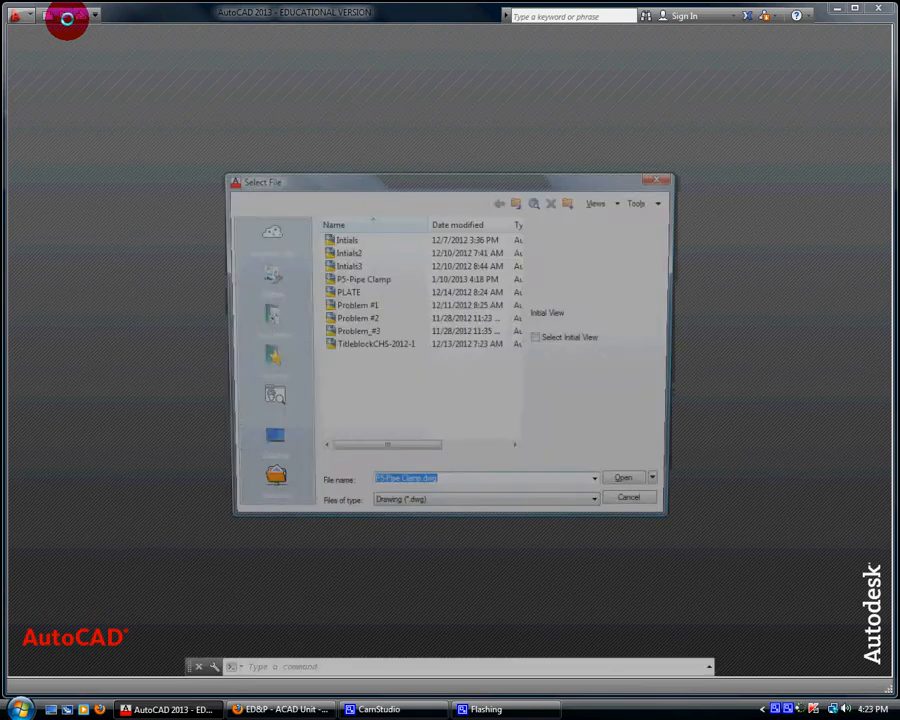
{"action": "left_click", "coordinate": [406, 207]}
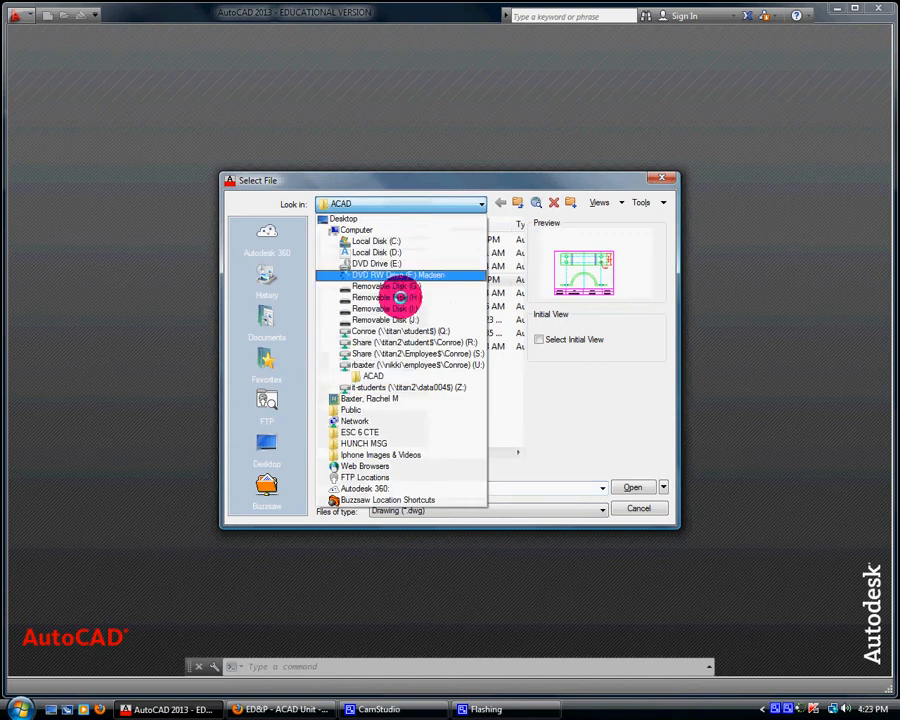
{"action": "left_click", "coordinate": [397, 368]}
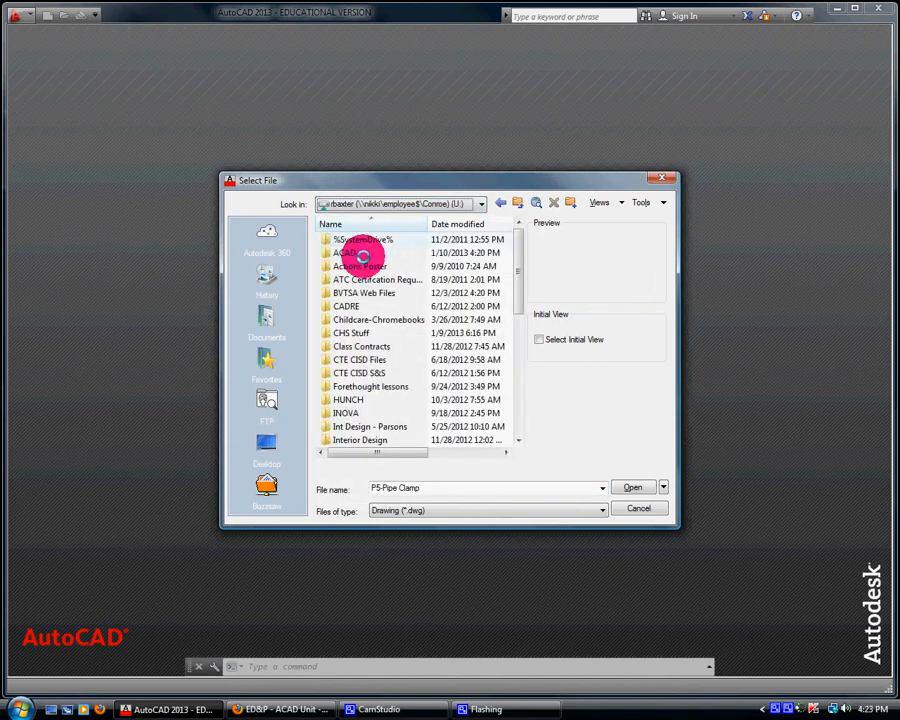
{"action": "double_click", "coordinate": [358, 253]}
{"action": "left_click", "coordinate": [376, 347]}
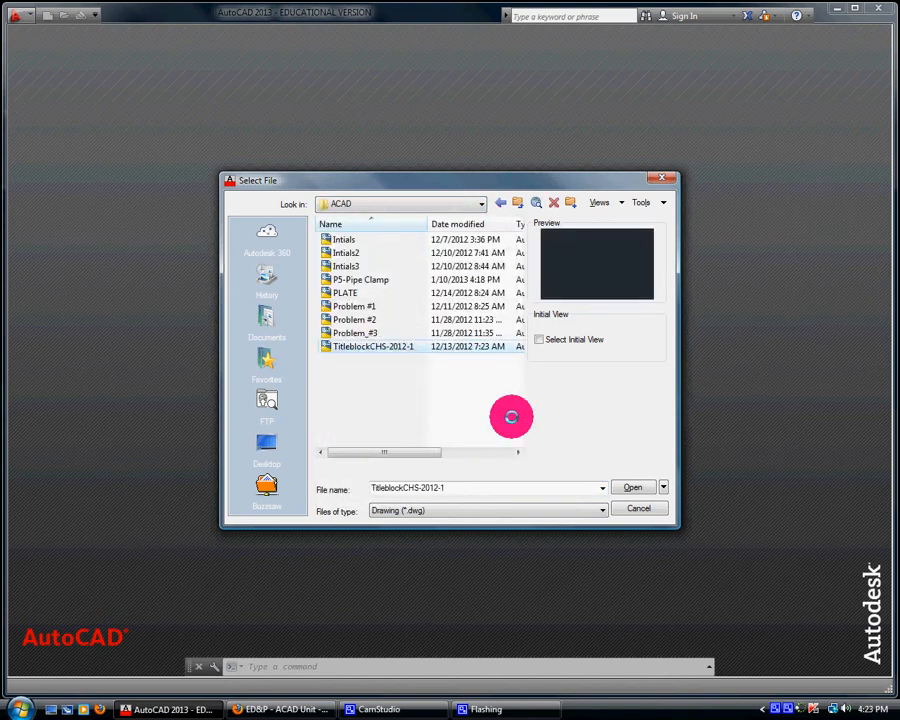
{"action": "left_click", "coordinate": [635, 488]}
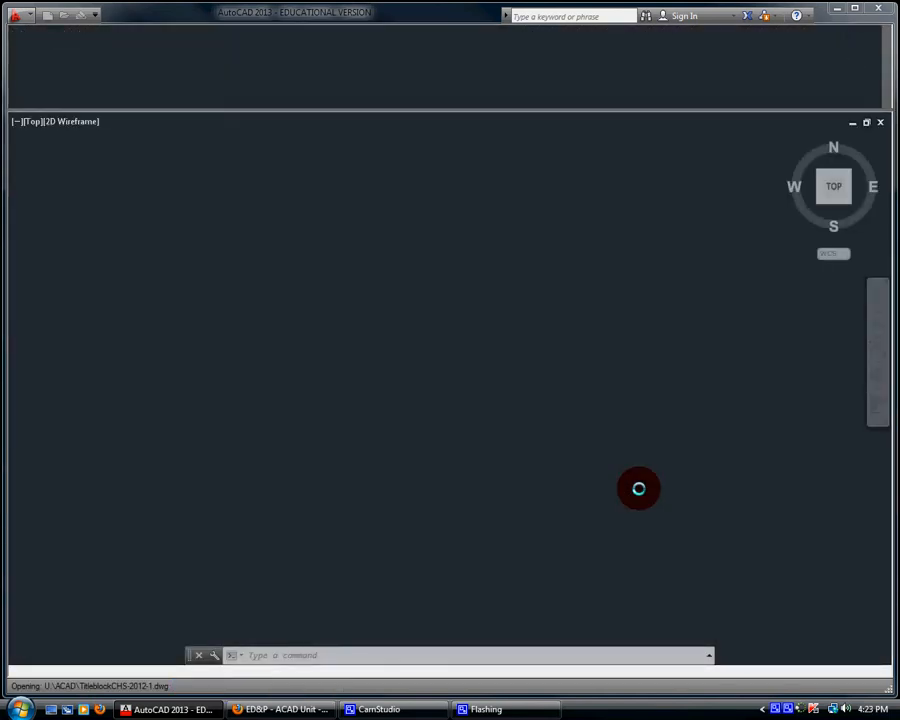
Save the title block drawing as a new file named P6-Squares in the ACAD folder.
{"action": "left_click", "coordinate": [33, 15]}
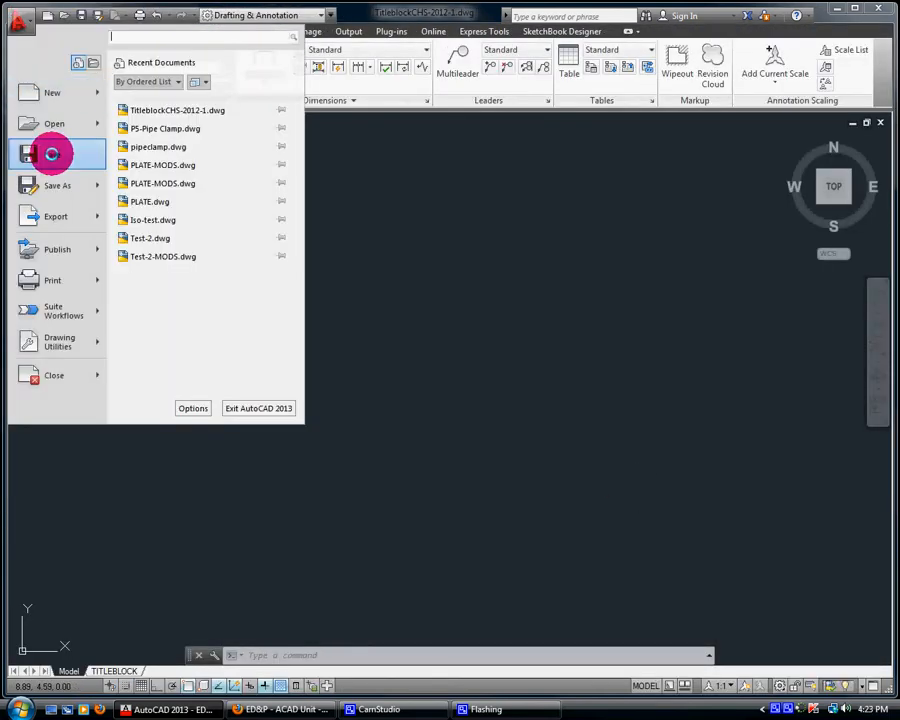
{"action": "left_click", "coordinate": [50, 185]}
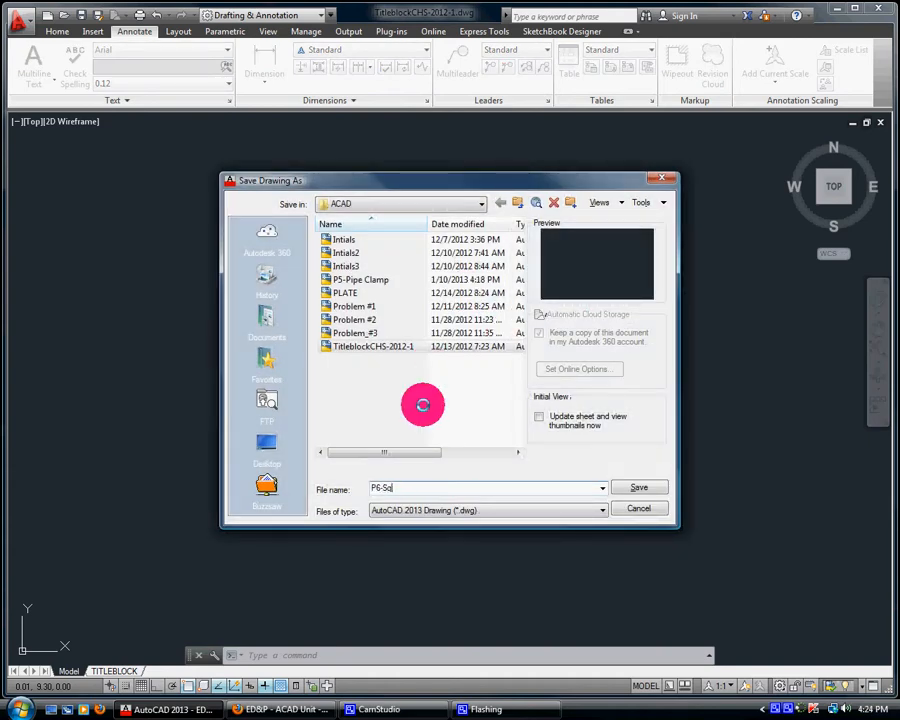
{"action": "key", "text": "Return"}
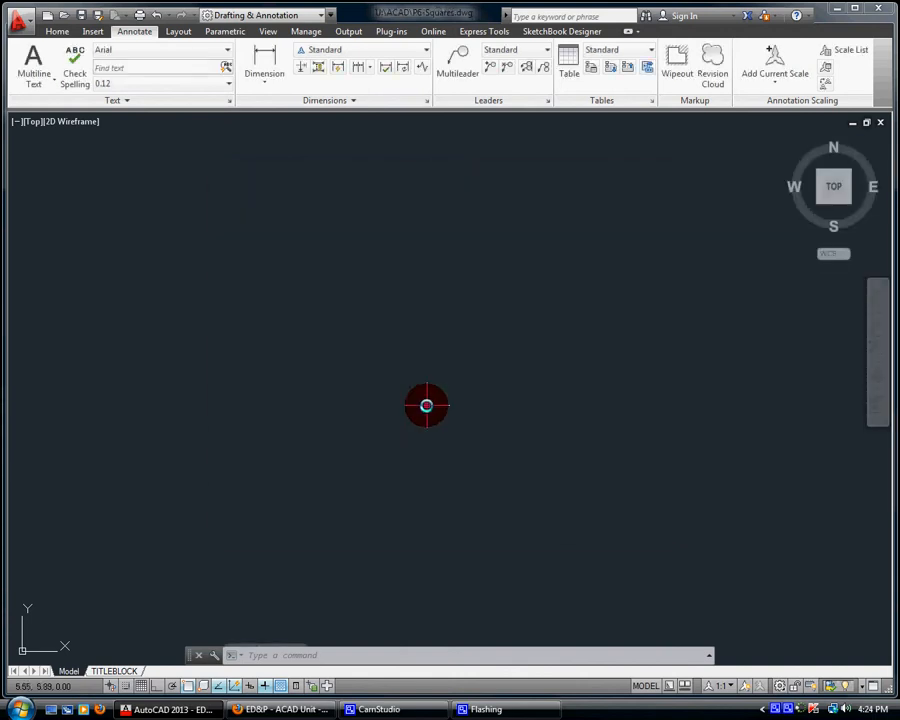
Set the automatic save interval to 5 minutes with the SAVETIME command.
{"action": "type", "text": "savet"}
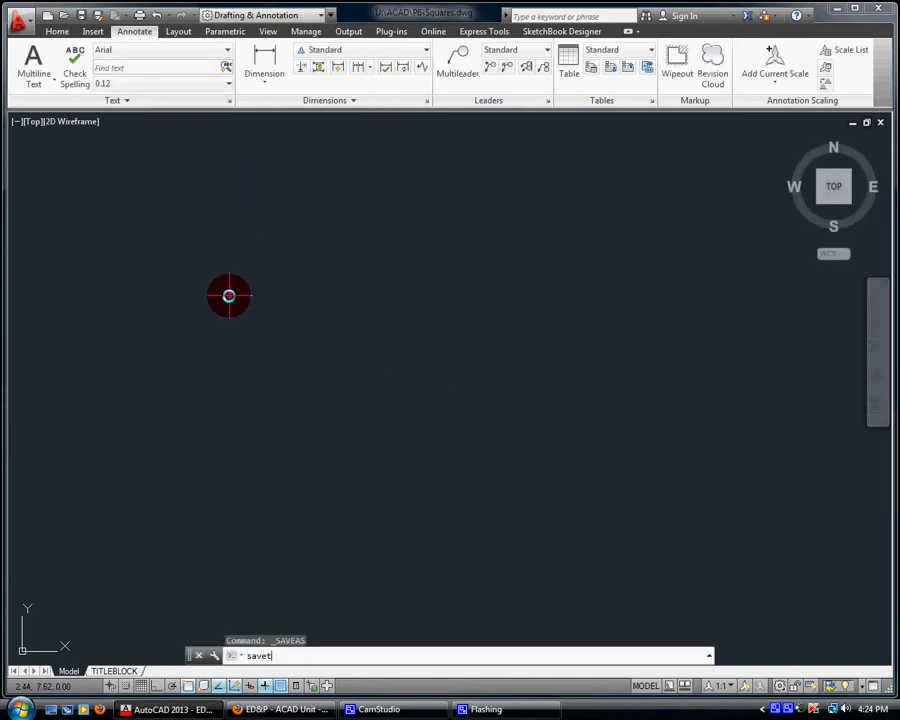
{"action": "type", "text": "ime"}
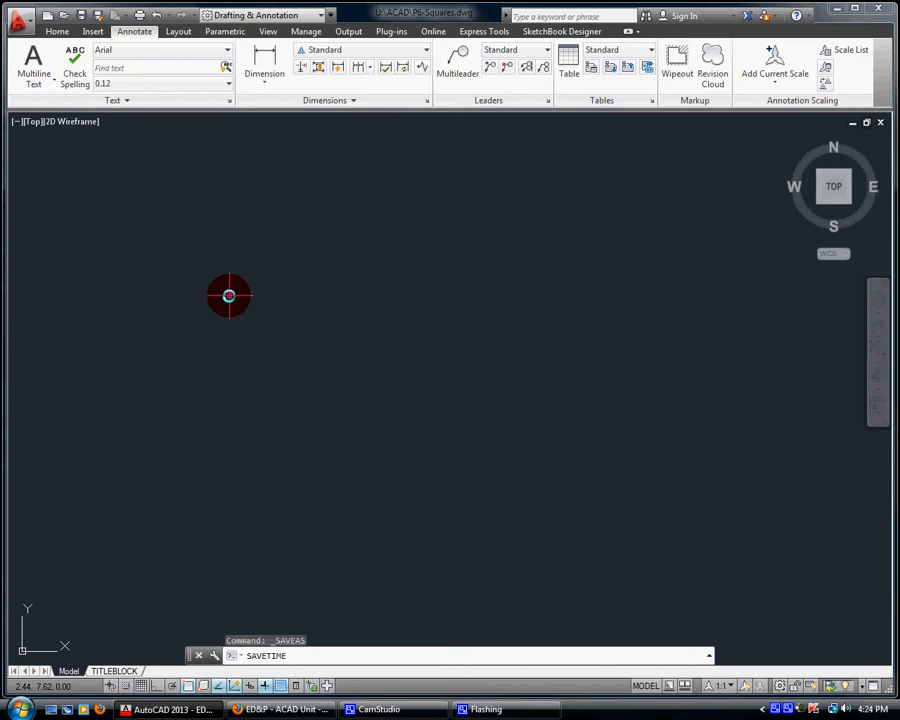
{"action": "key", "text": "Return"}
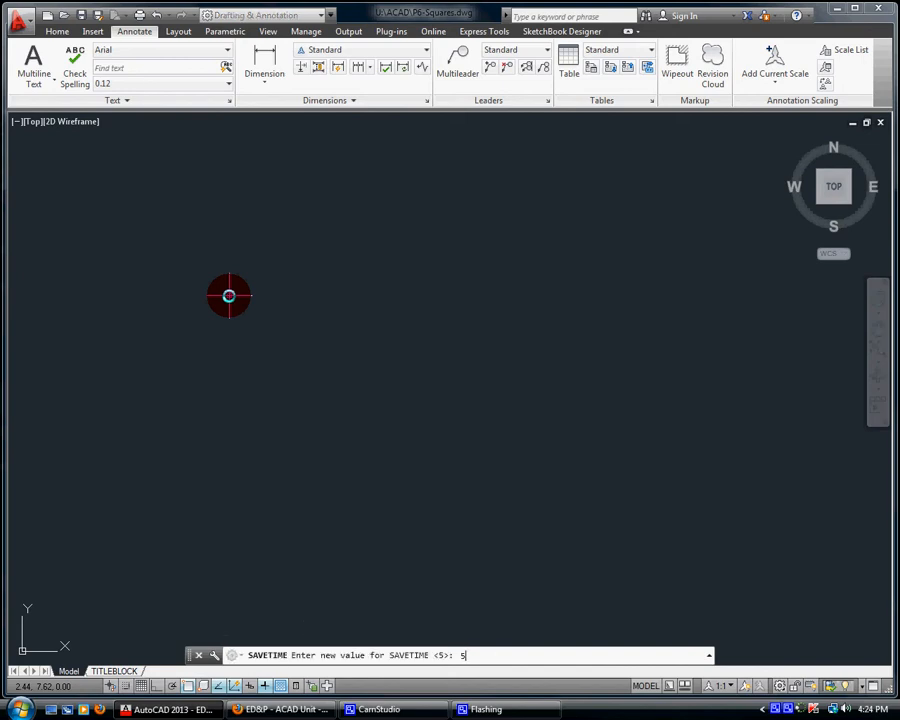
{"action": "type", "text": "5"}
{"action": "key", "text": "Return"}
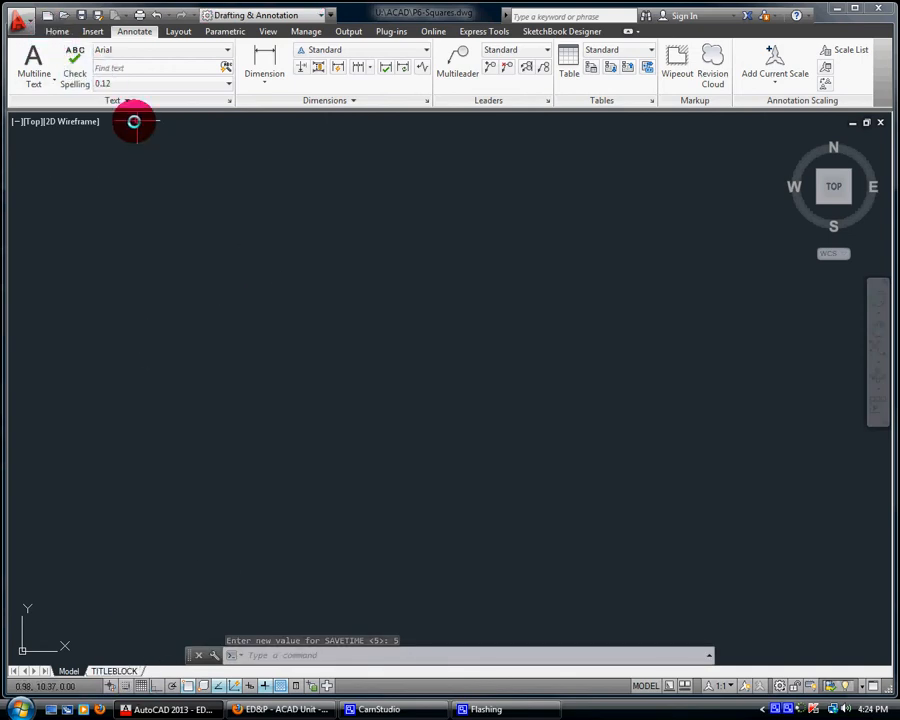
Make the green Visible layer the current layer.
{"action": "left_click", "coordinate": [62, 30]}
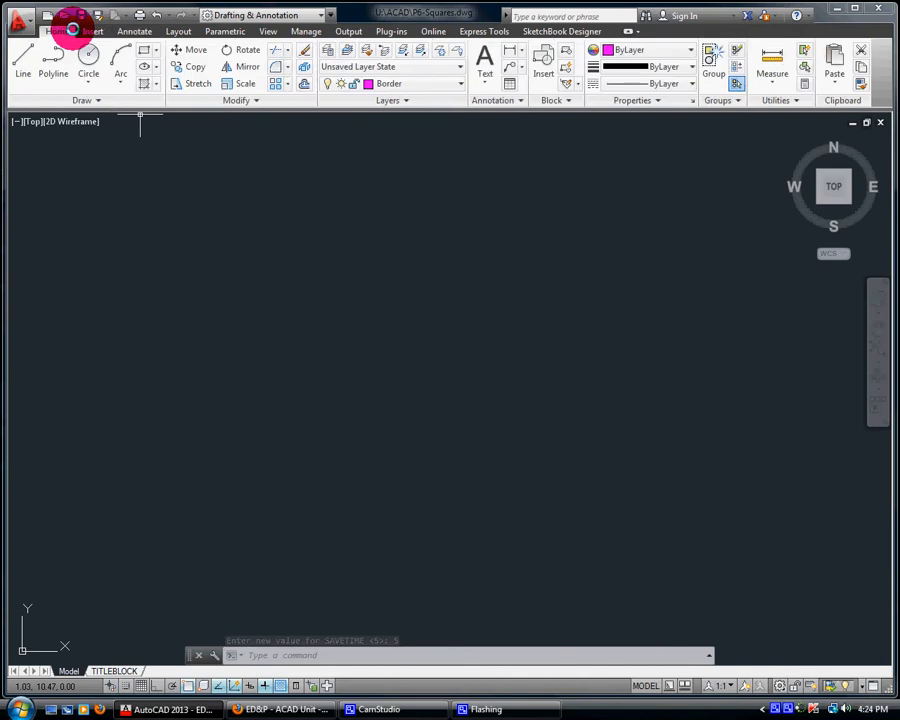
{"action": "left_click", "coordinate": [410, 84]}
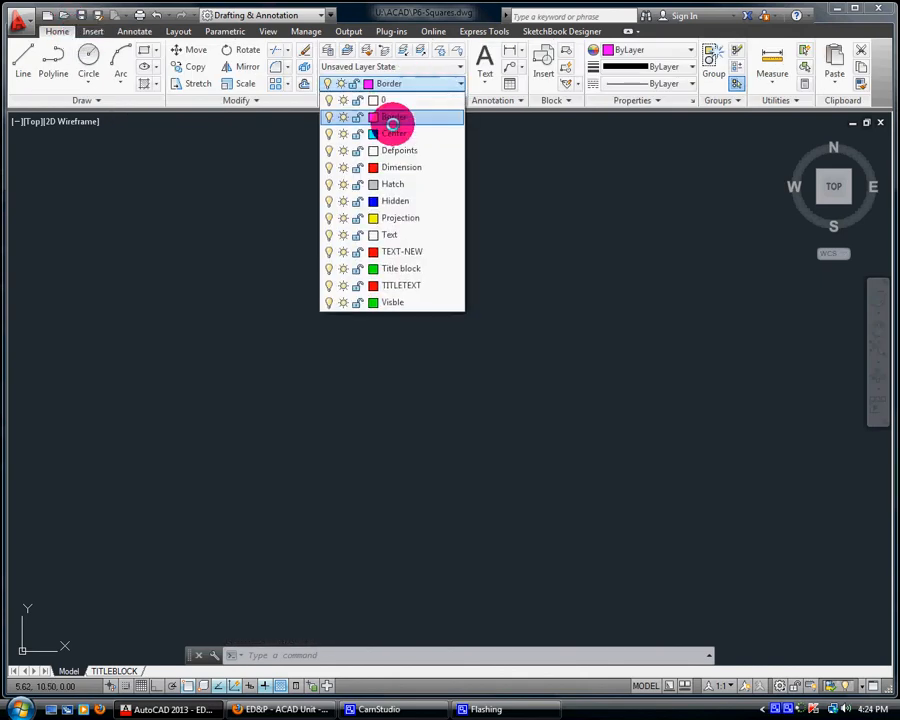
{"action": "left_click", "coordinate": [398, 303]}
Draw a 2.5 by 2.5 square in model space using the Rectangle command's Dimensions option.
{"action": "left_click", "coordinate": [142, 50]}
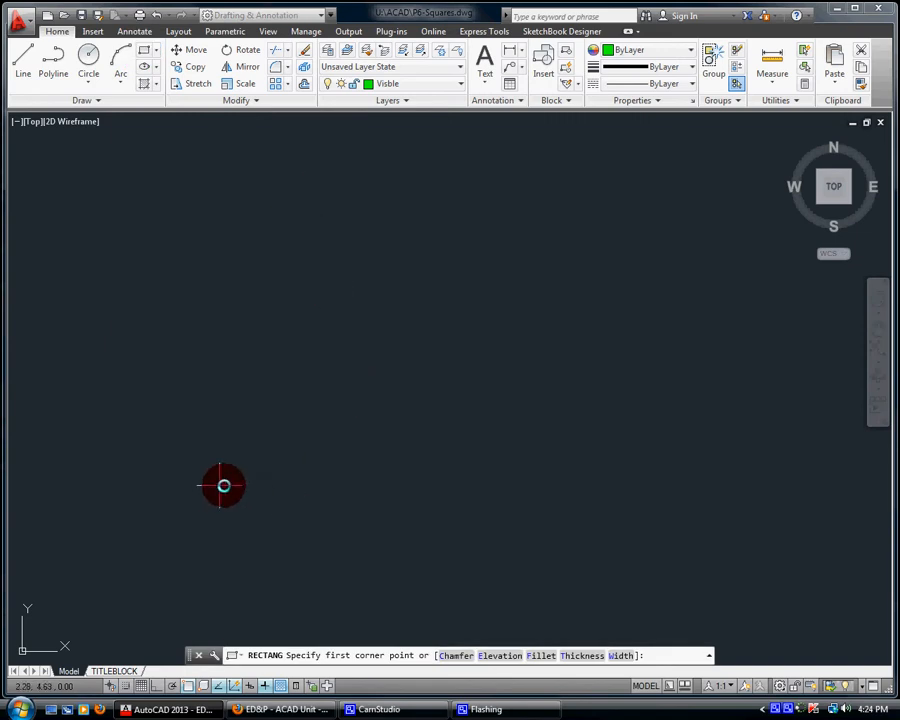
{"action": "left_click", "coordinate": [237, 480]}
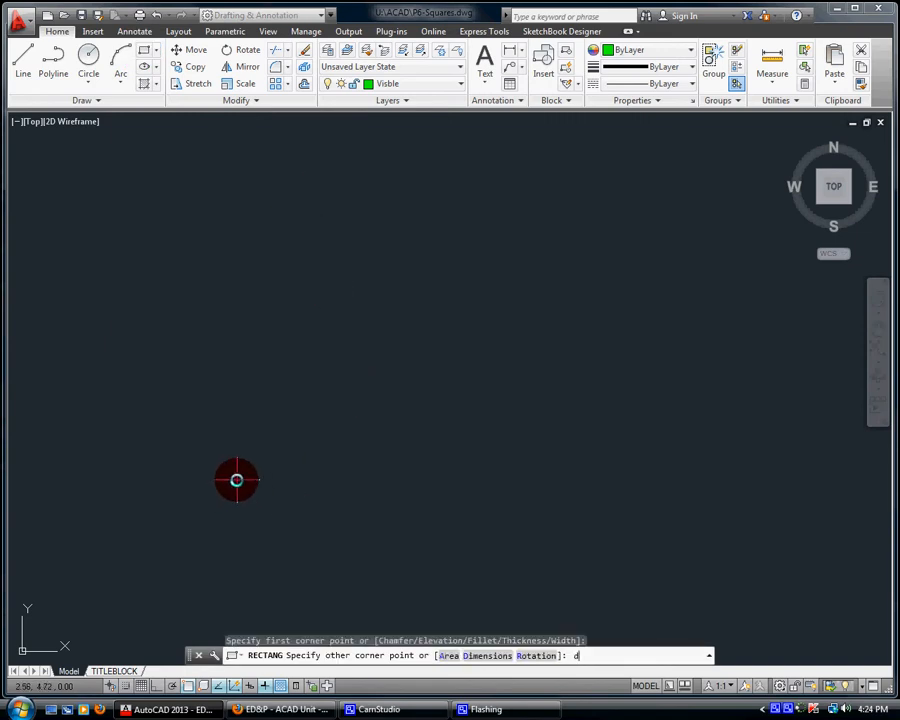
{"action": "type", "text": "d"}
{"action": "key", "text": "Return"}
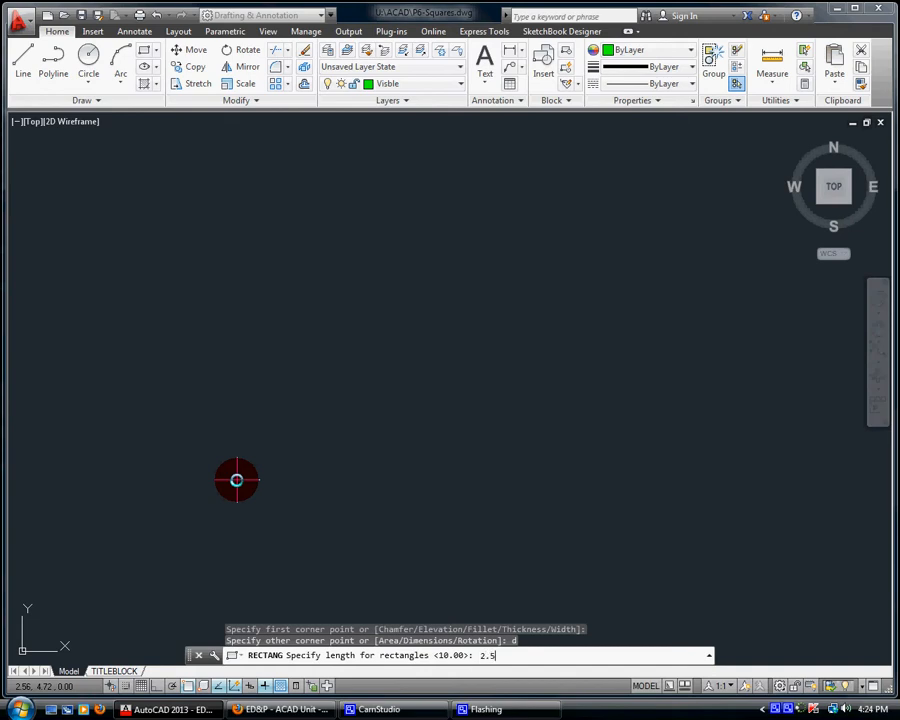
{"action": "key", "text": "Return"}
{"action": "key", "text": "Return"}
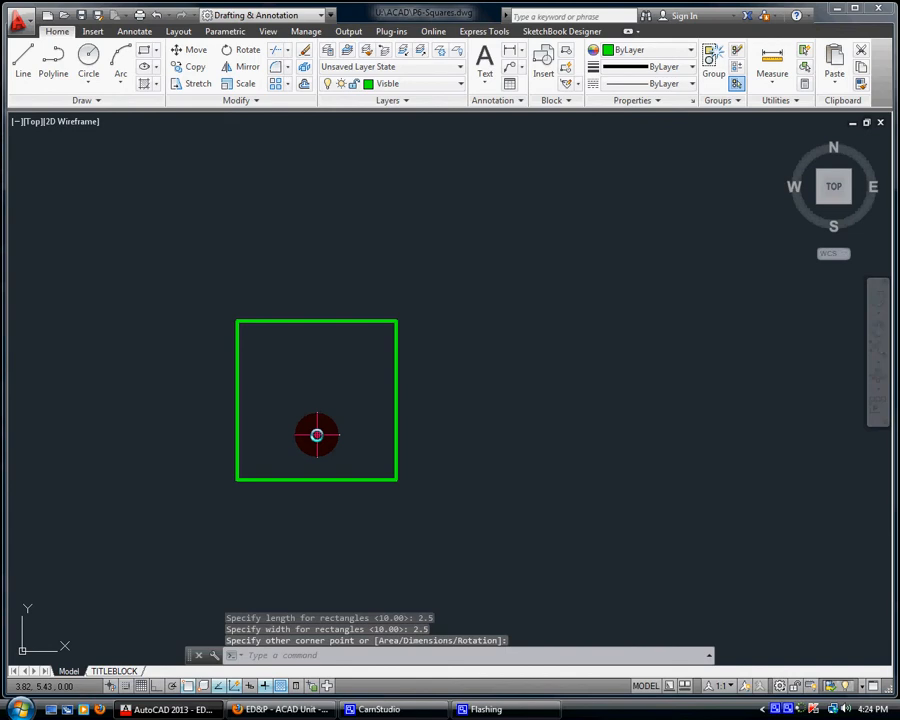
{"action": "left_click", "coordinate": [317, 435]}
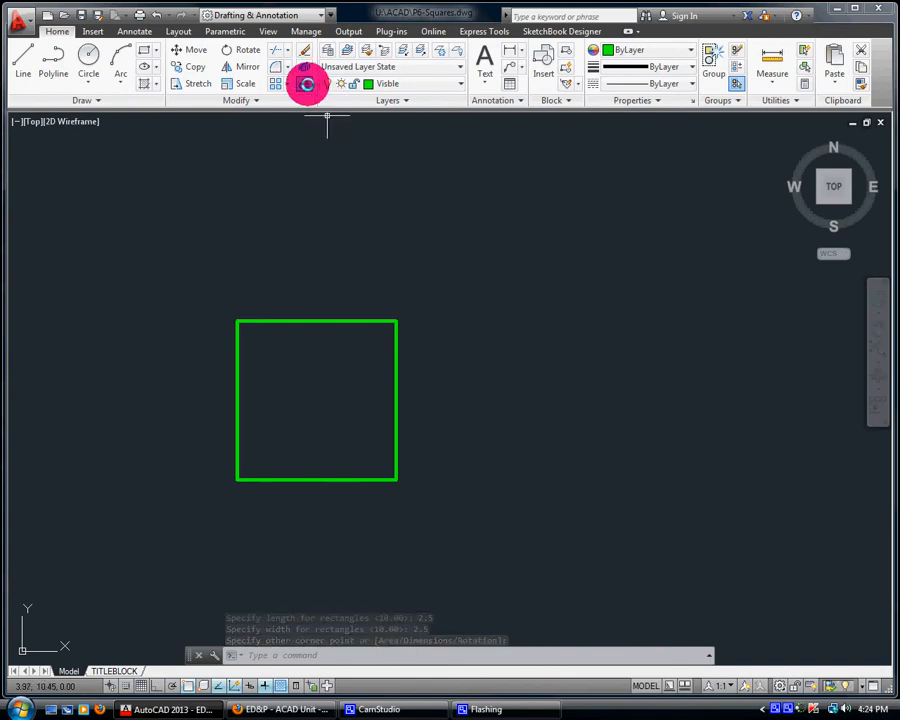
Offset the square inward by .25 four times, each time from the newest square, to make five nested squares.
{"action": "left_click", "coordinate": [304, 83]}
{"action": "type", "text": ".25"}
{"action": "key", "text": "Return"}
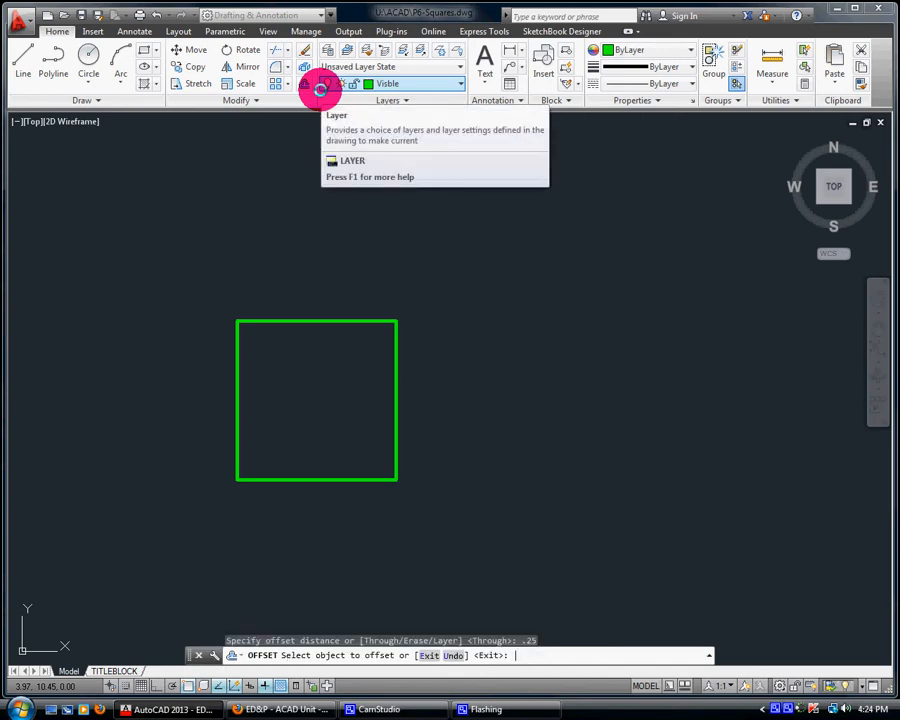
{"action": "left_click", "coordinate": [315, 320]}
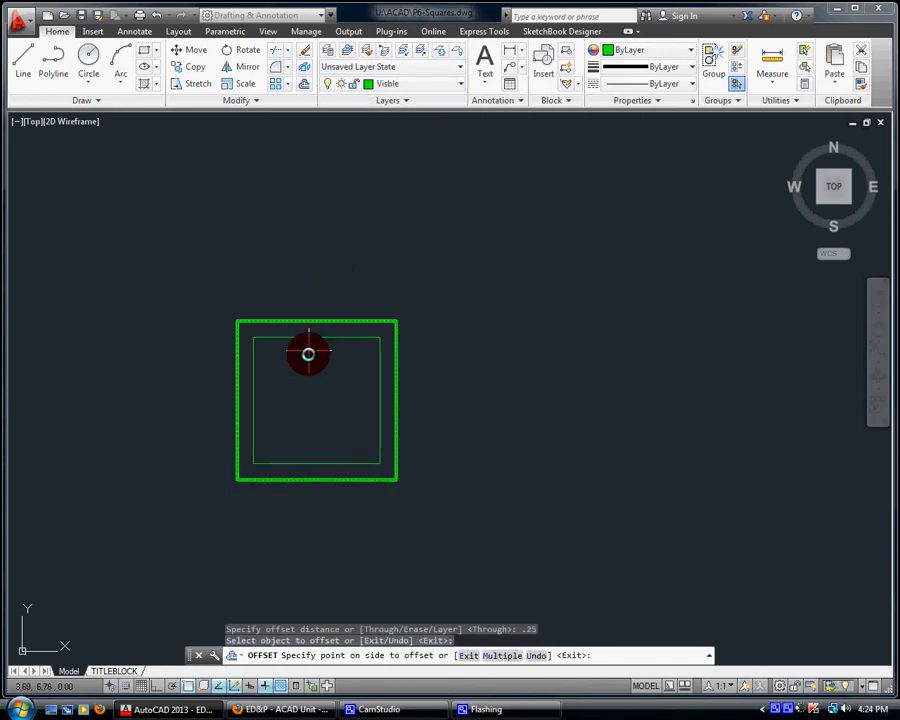
{"action": "left_click", "coordinate": [311, 348]}
{"action": "left_click", "coordinate": [314, 339]}
{"action": "left_click", "coordinate": [311, 362]}
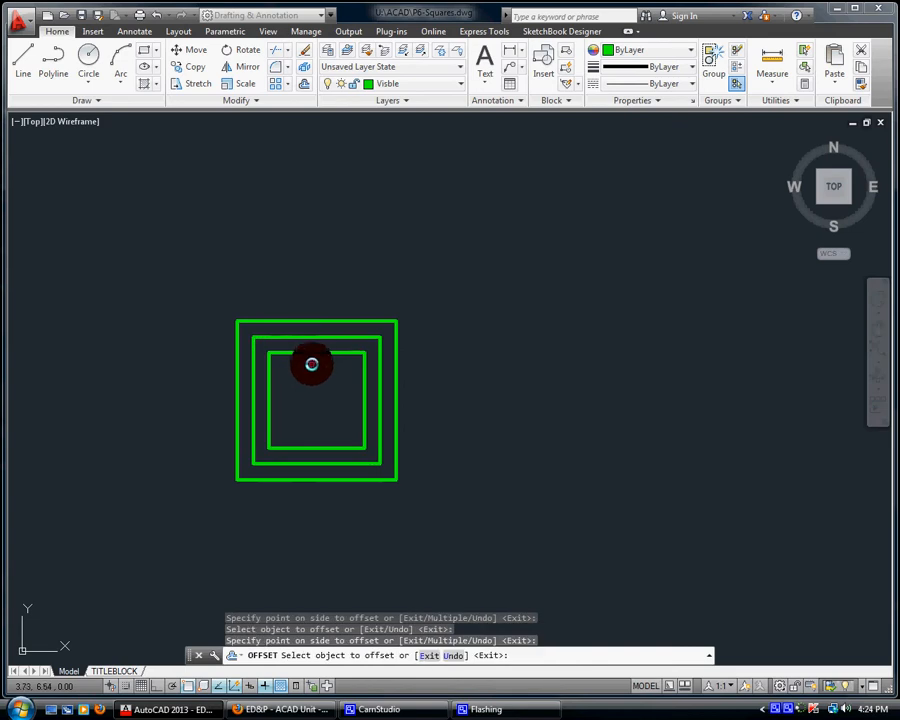
{"action": "left_click", "coordinate": [314, 354]}
{"action": "left_click", "coordinate": [311, 377]}
{"action": "left_click", "coordinate": [315, 369]}
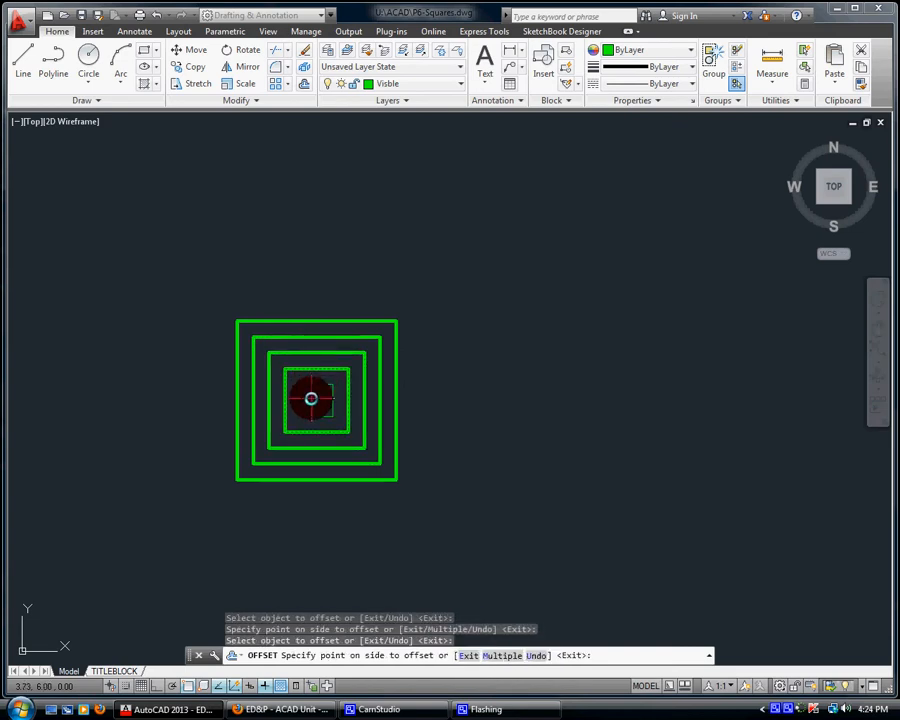
{"action": "left_click", "coordinate": [317, 386]}
Try to offset the innermost square inward by another .25, and leave the Offset command.
{"action": "left_click", "coordinate": [317, 386]}
{"action": "left_click", "coordinate": [316, 392]}
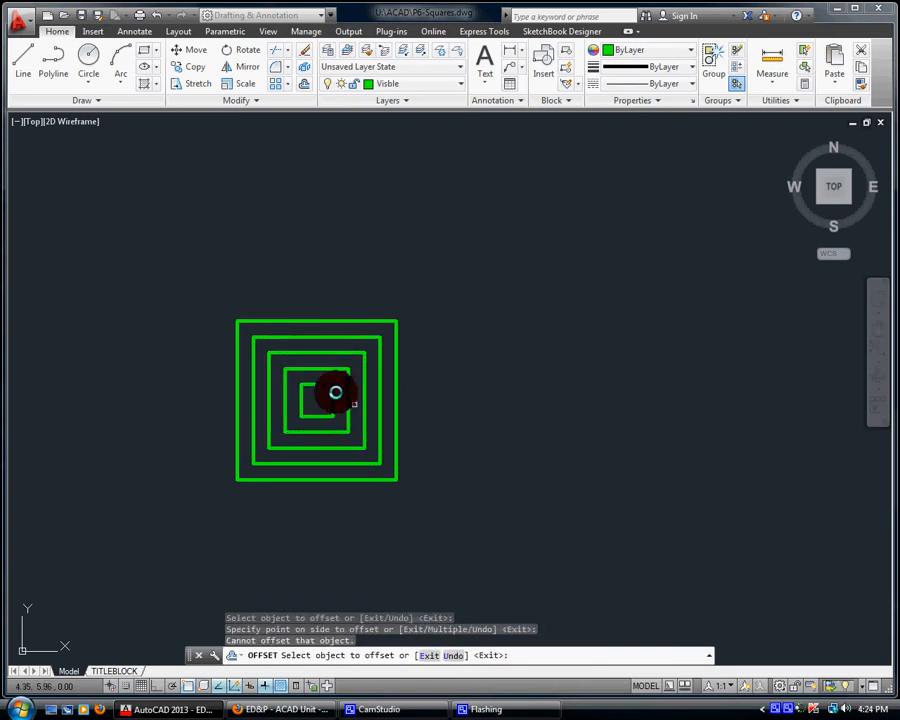
{"action": "left_click", "coordinate": [316, 396]}
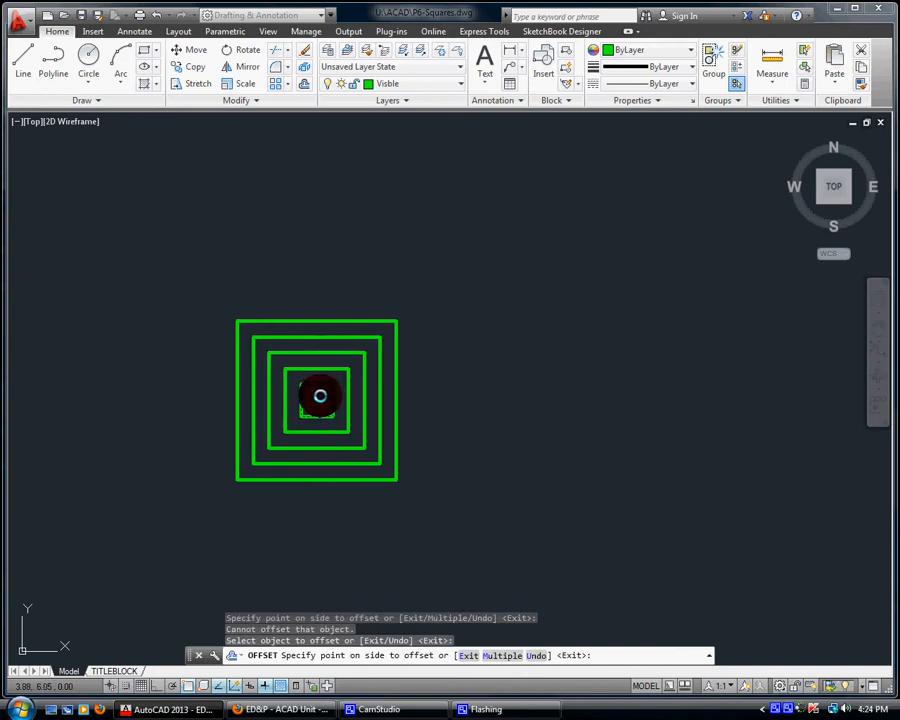
{"action": "key", "text": "Escape"}
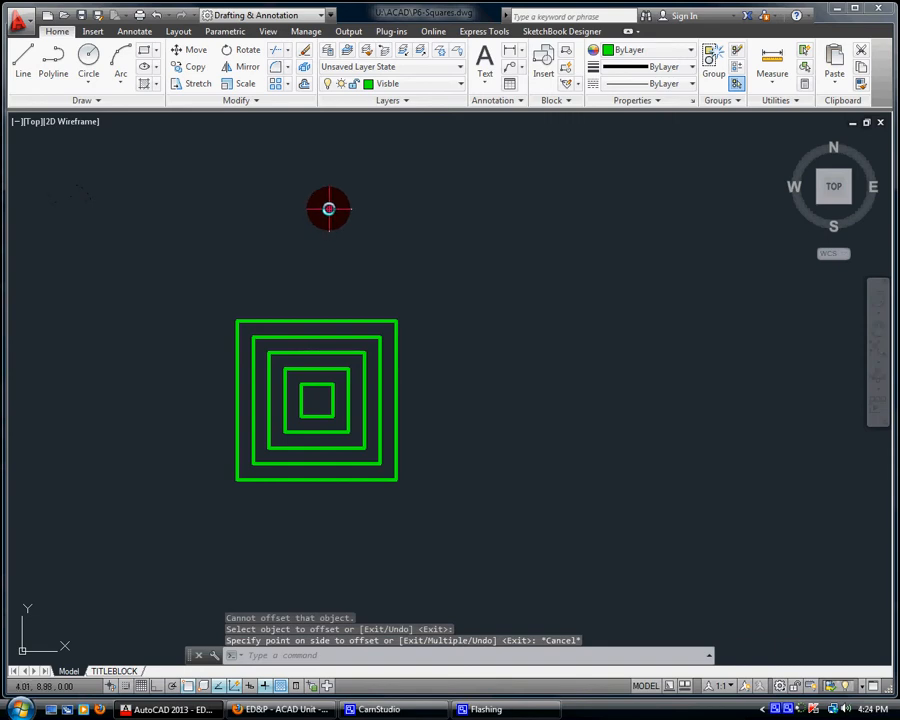
Draw a 3.54 by 3.54 square from the lower-left corner of the outermost square using the Rectangle command's Dimensions option.
{"action": "left_click", "coordinate": [140, 48]}
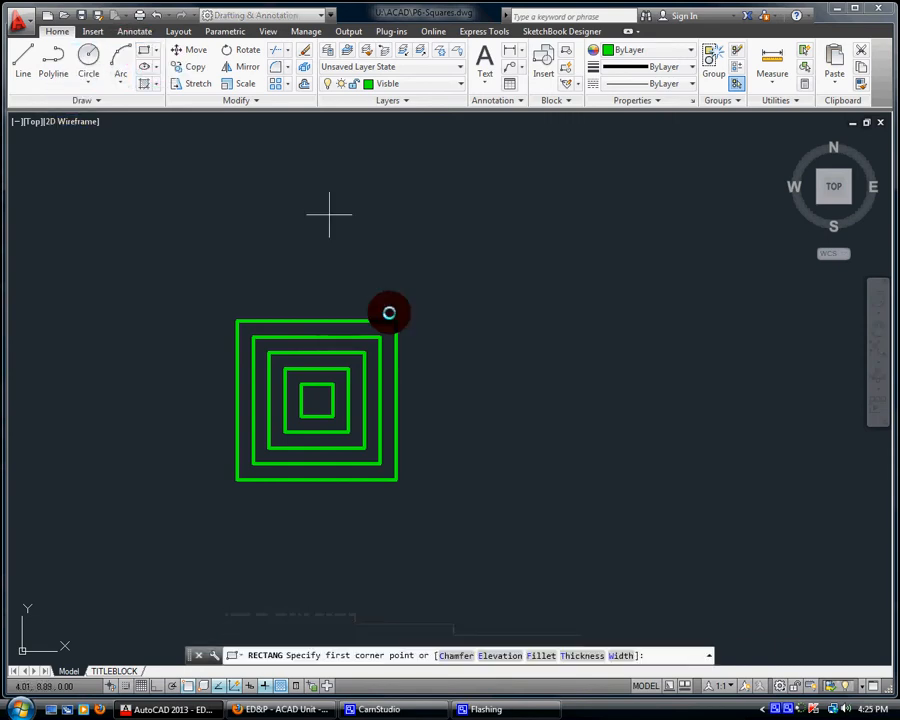
{"action": "left_click", "coordinate": [237, 480]}
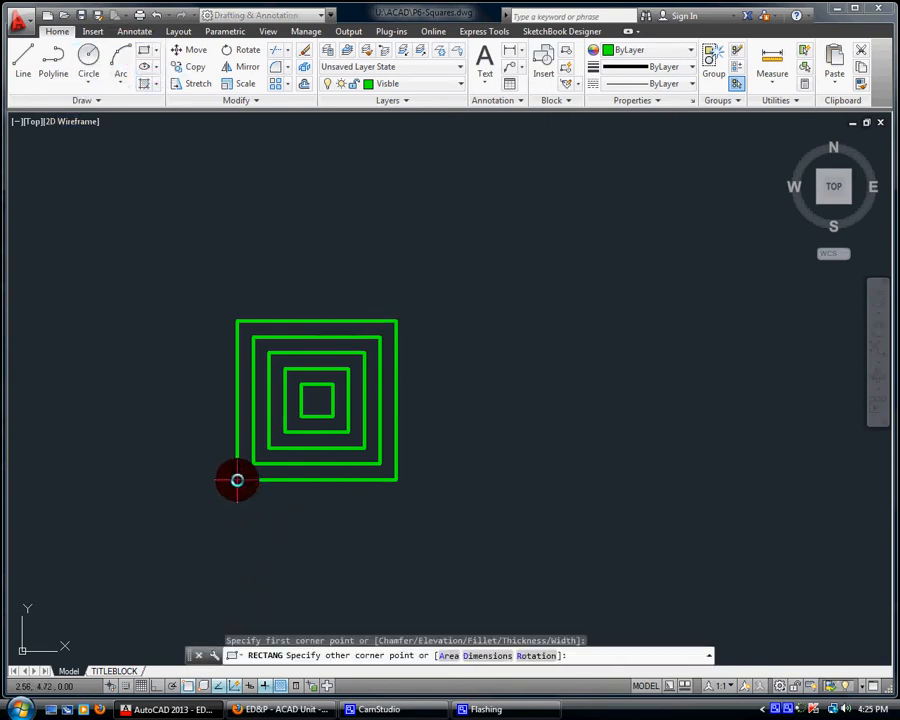
{"action": "type", "text": "d"}
{"action": "key", "text": "Return"}
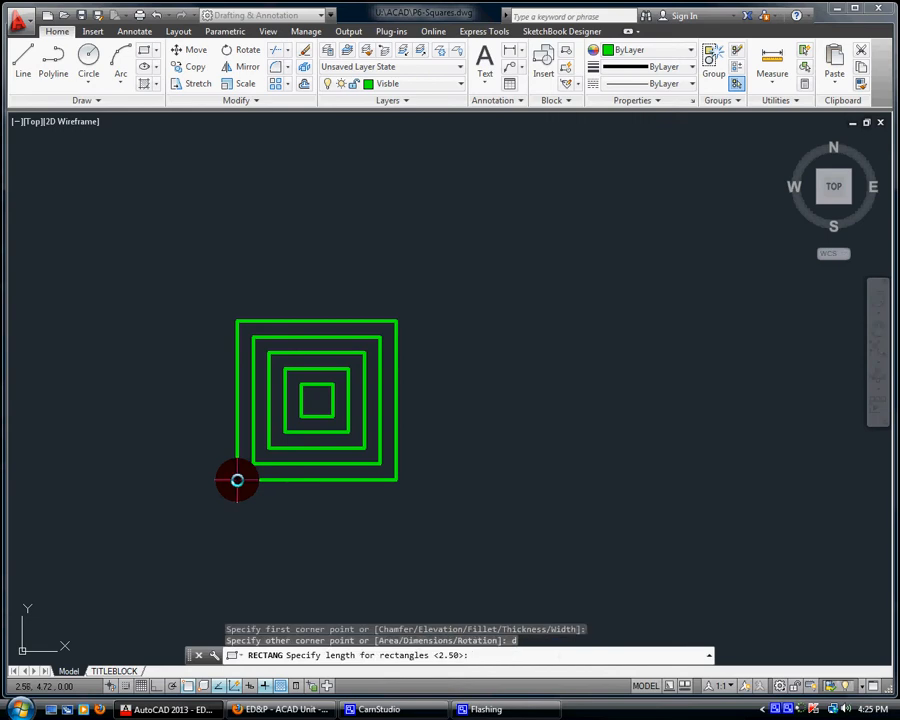
{"action": "key", "text": "Return"}
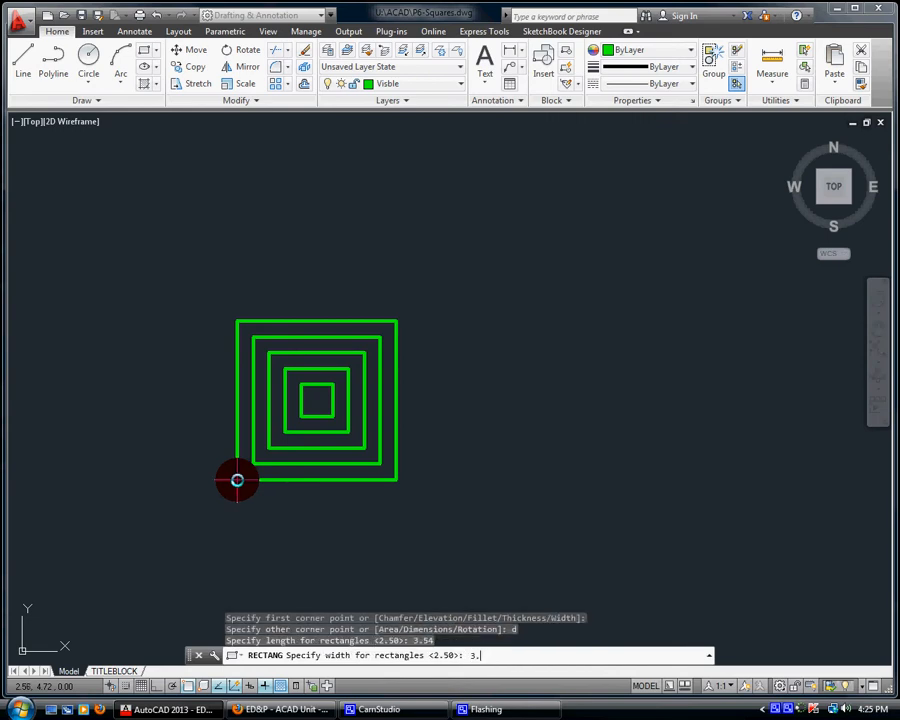
{"action": "key", "text": "Return"}
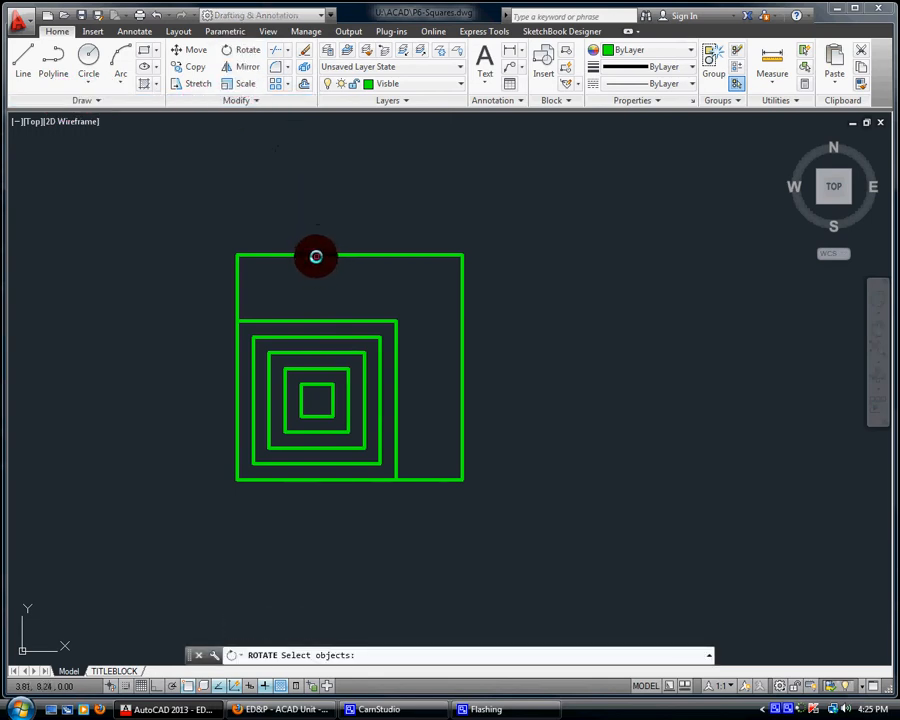
Rotate the 3.54 square by 45 degrees about its lower-left corner.
{"action": "left_click", "coordinate": [315, 256]}
{"action": "key", "text": "Return"}
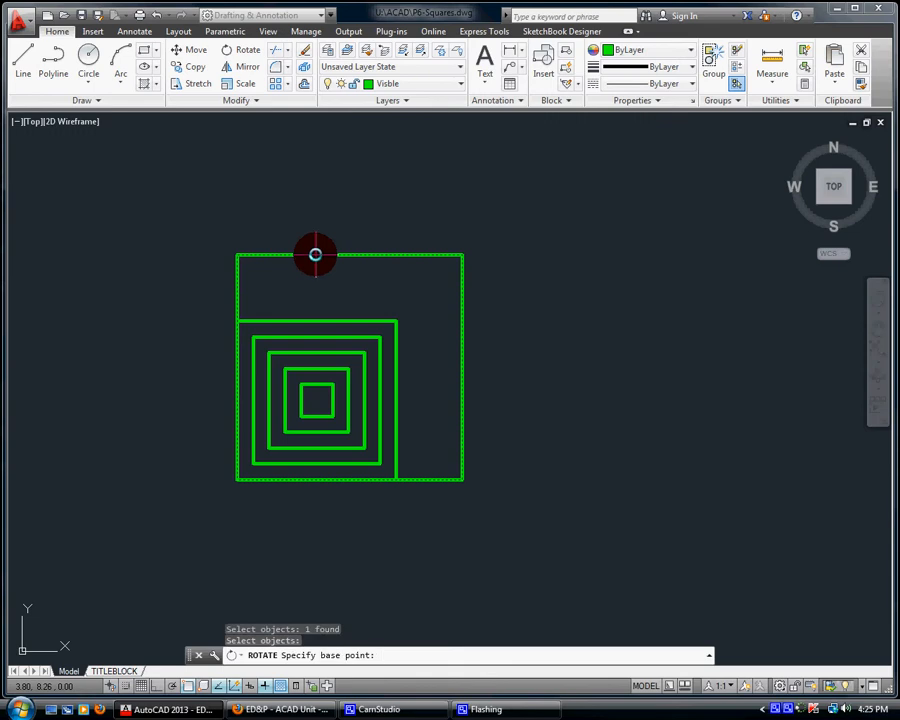
{"action": "left_click", "coordinate": [240, 480]}
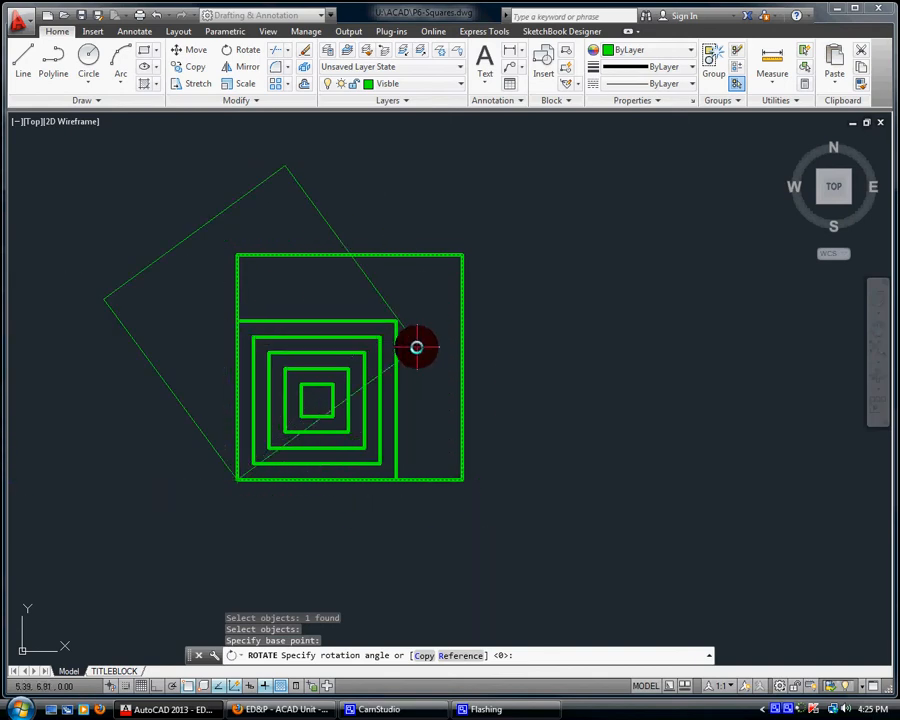
{"action": "key", "text": "Return"}
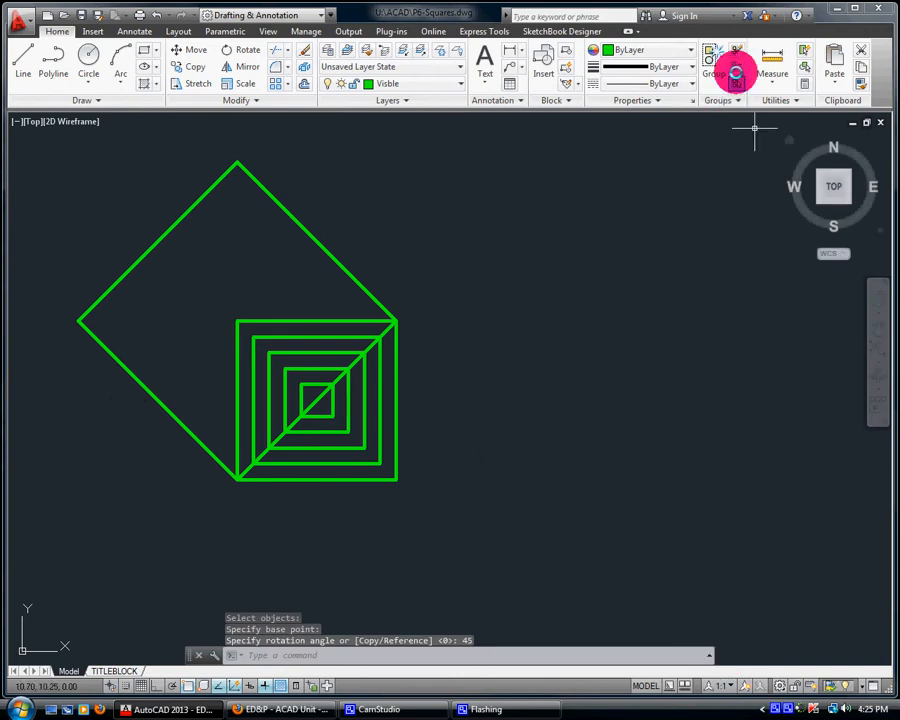
Try moving the rotated square by its upper-left side's midpoint onto the outermost nested square's upper-left corner, and undo the move.
{"action": "left_click", "coordinate": [177, 51]}
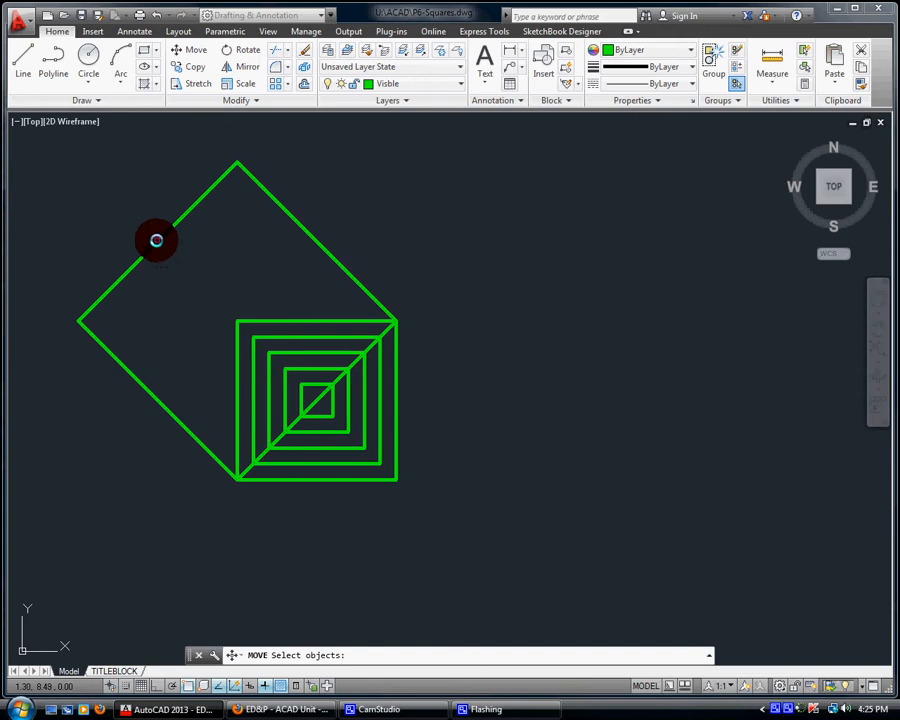
{"action": "left_click", "coordinate": [156, 240]}
{"action": "right_click", "coordinate": [156, 240]}
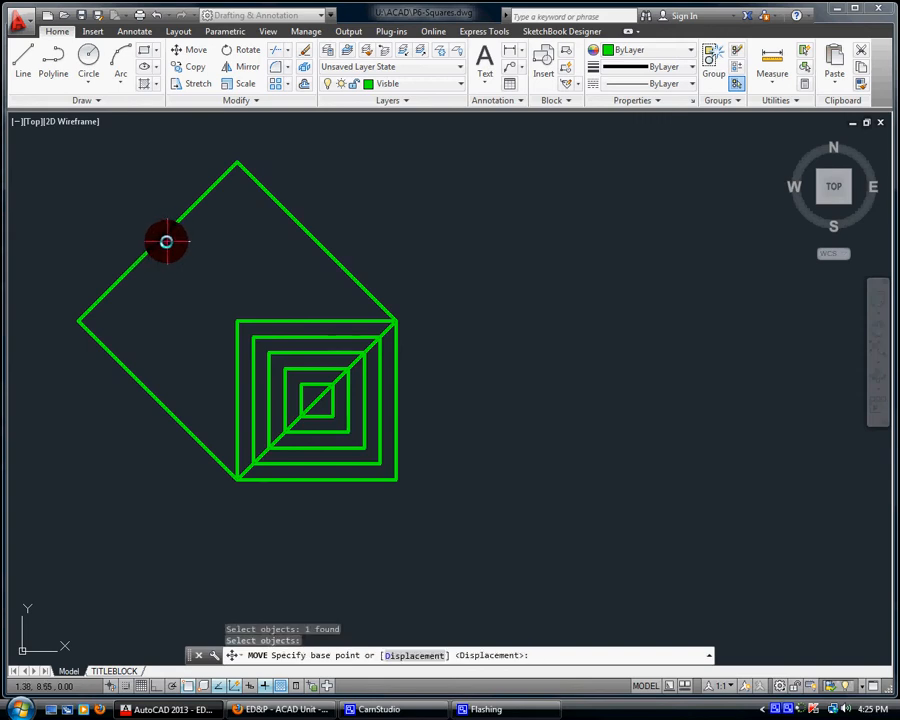
{"action": "left_click", "coordinate": [160, 242]}
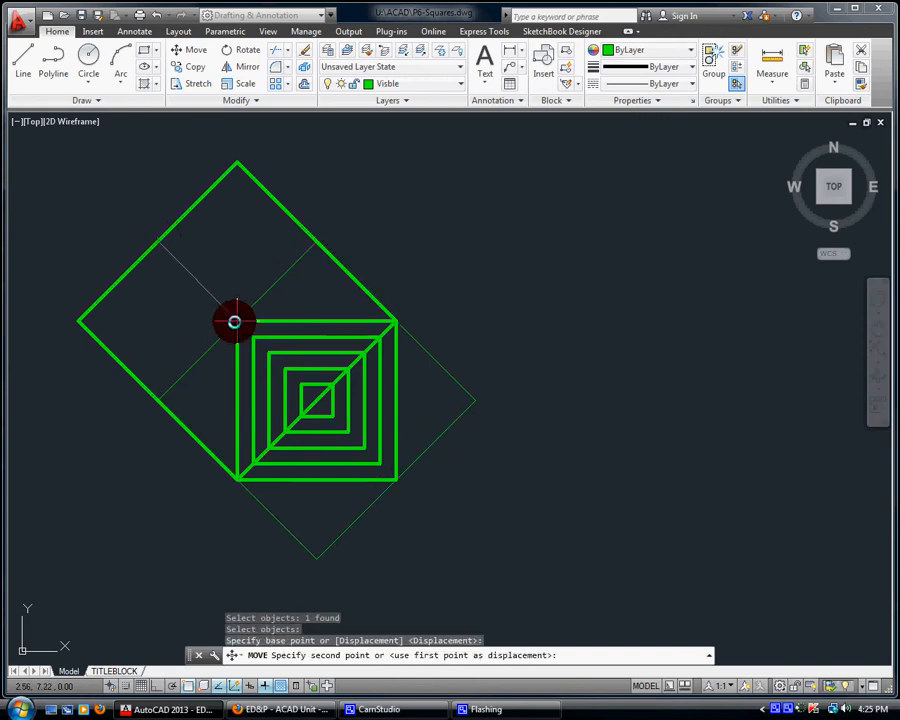
{"action": "key", "text": "Escape"}
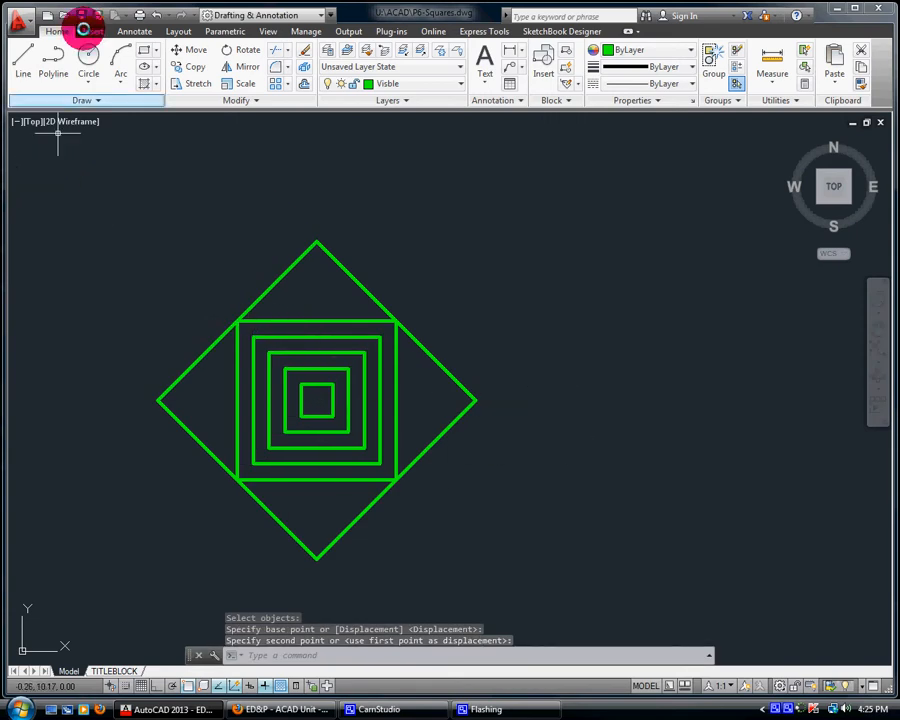
{"action": "left_click", "coordinate": [157, 15]}
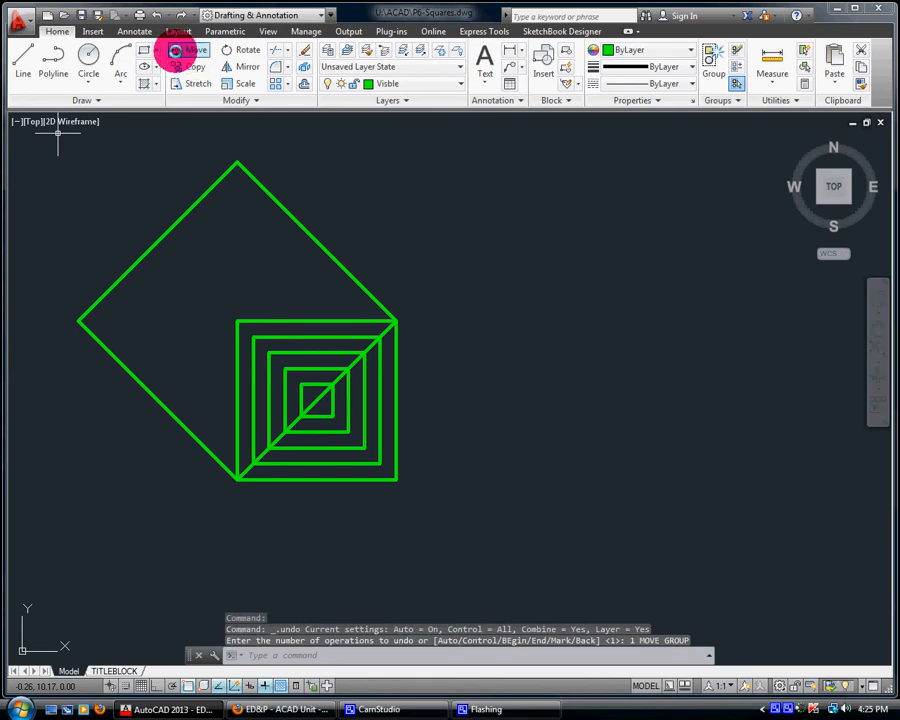
Move the rotated square from the midpoint of its upper-left side to the upper-left corner of the 2.5 square.
{"action": "left_click", "coordinate": [176, 49]}
{"action": "left_click", "coordinate": [161, 236]}
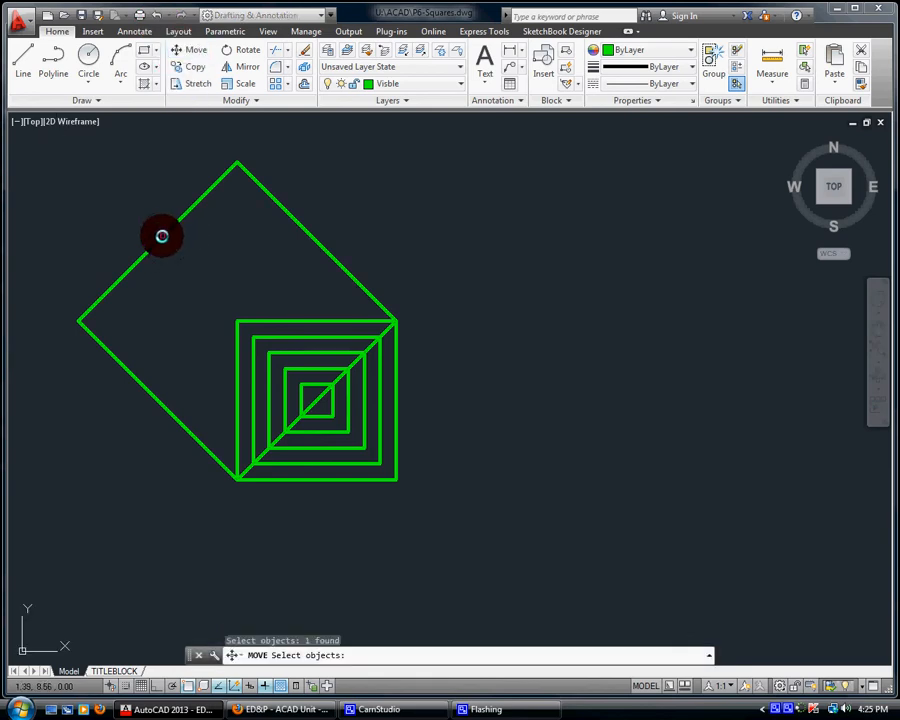
{"action": "key", "text": "Return"}
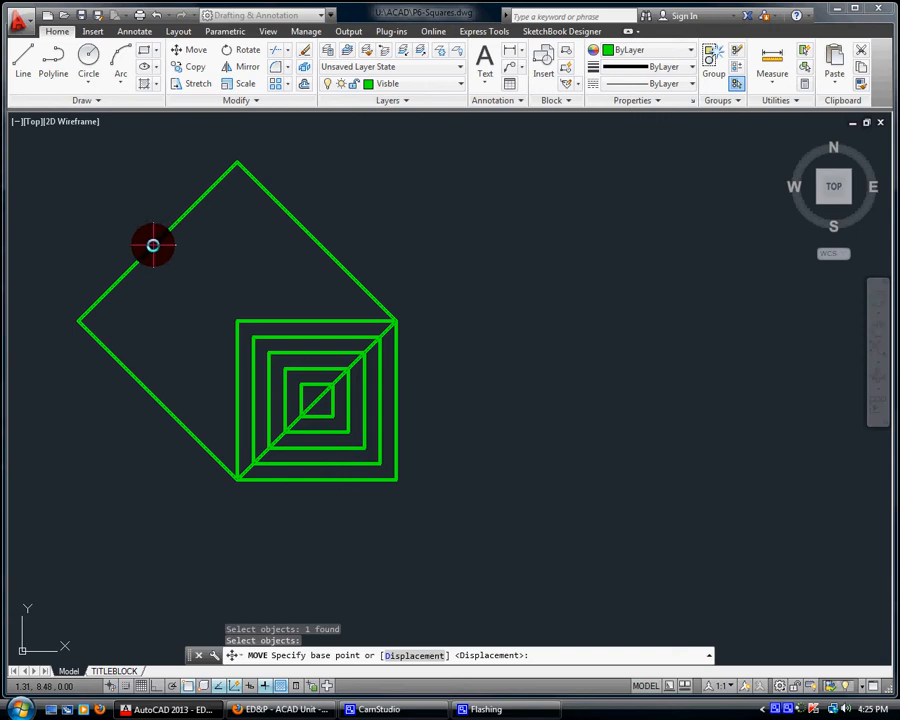
{"action": "left_click", "coordinate": [154, 244]}
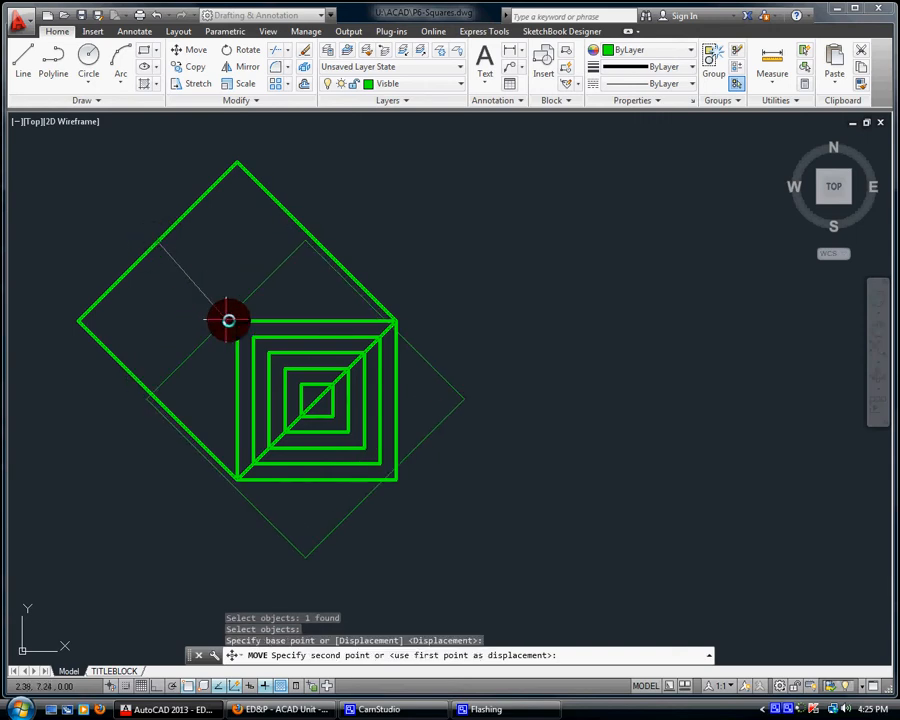
{"action": "left_click", "coordinate": [233, 321]}
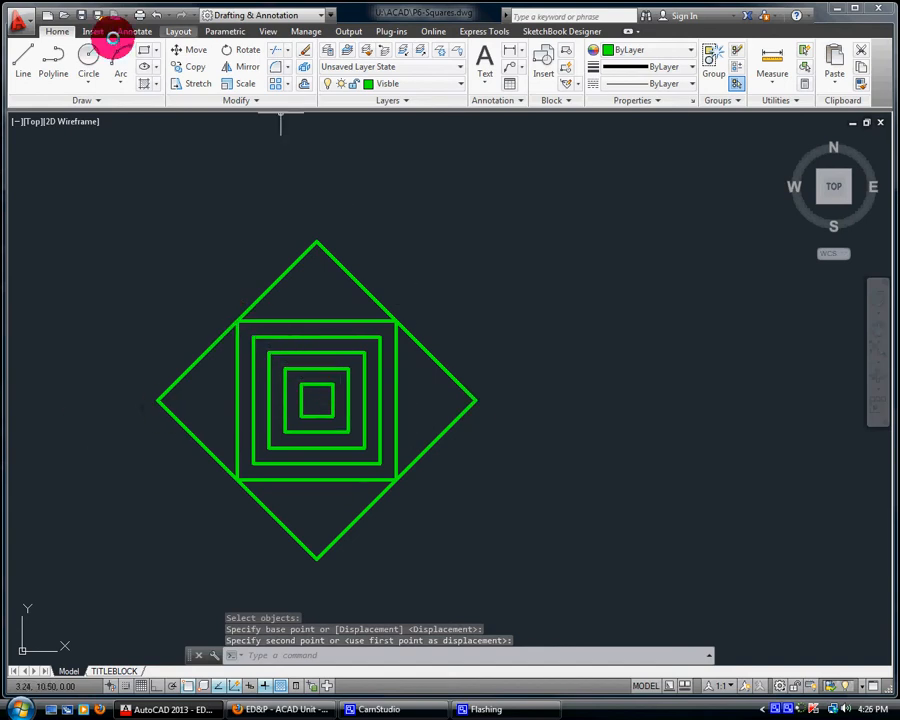
Draw horizontal lines from the midpoints of the 2.5 square's right and left sides to the rotated square's adjacent corners.
{"action": "left_click", "coordinate": [20, 56]}
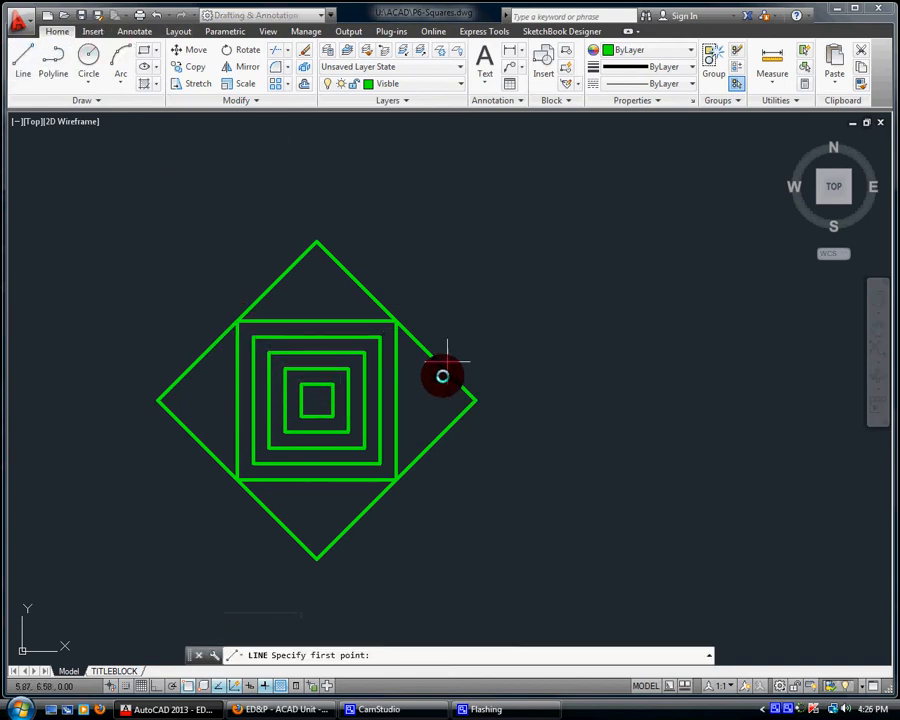
{"action": "left_click", "coordinate": [396, 404]}
{"action": "left_click", "coordinate": [477, 403]}
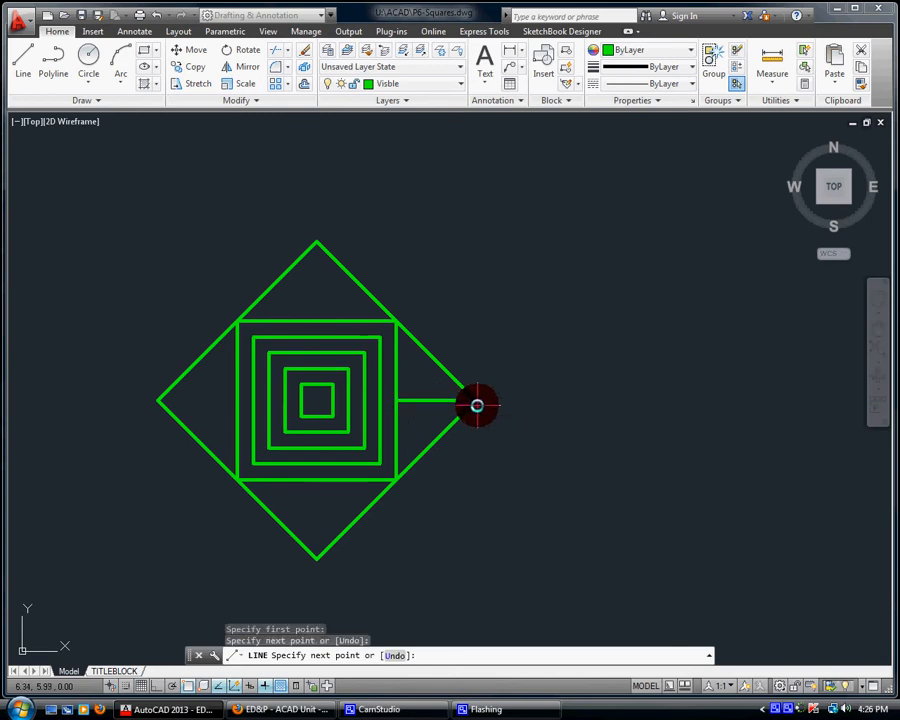
{"action": "left_click", "coordinate": [20, 56]}
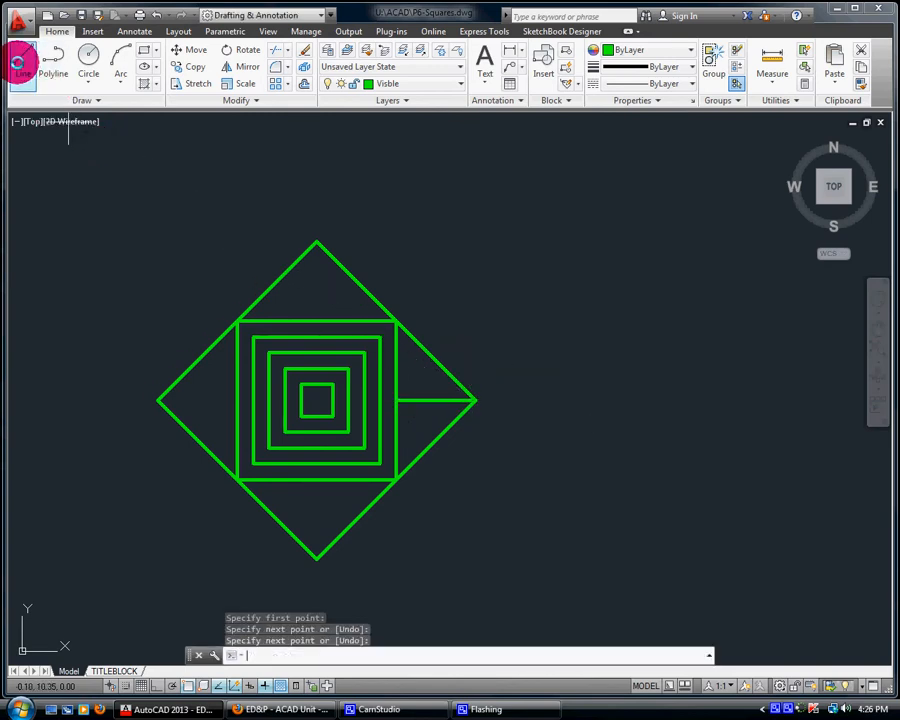
{"action": "left_click", "coordinate": [235, 402]}
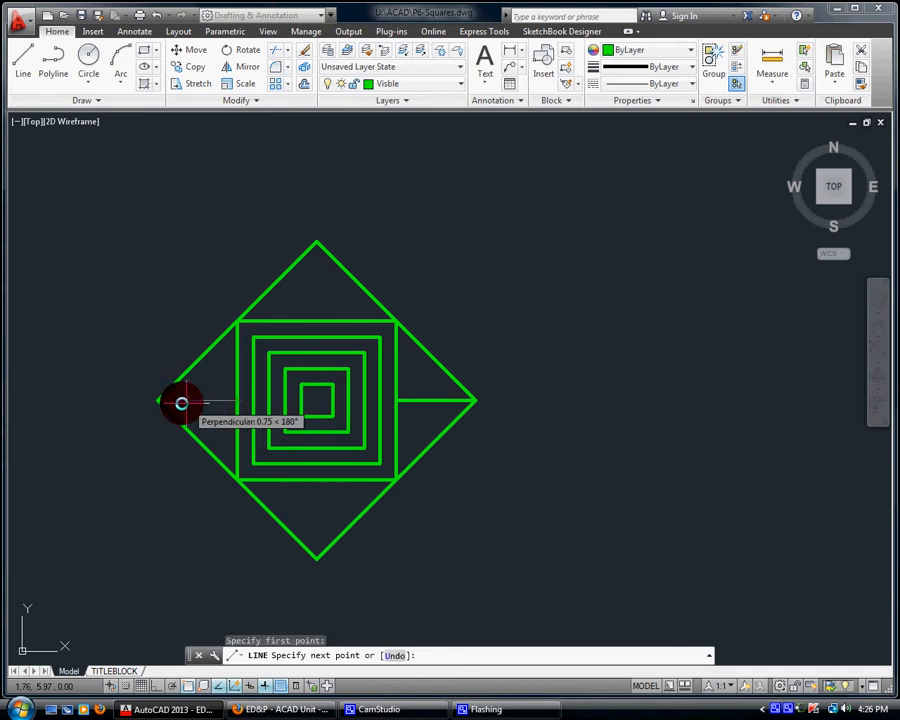
{"action": "left_click", "coordinate": [158, 400]}
{"action": "key", "text": "Return"}
Draw vertical lines from the midpoints of the 2.5 square's top and bottom sides to the rotated square's adjacent corners.
{"action": "key", "text": "Return"}
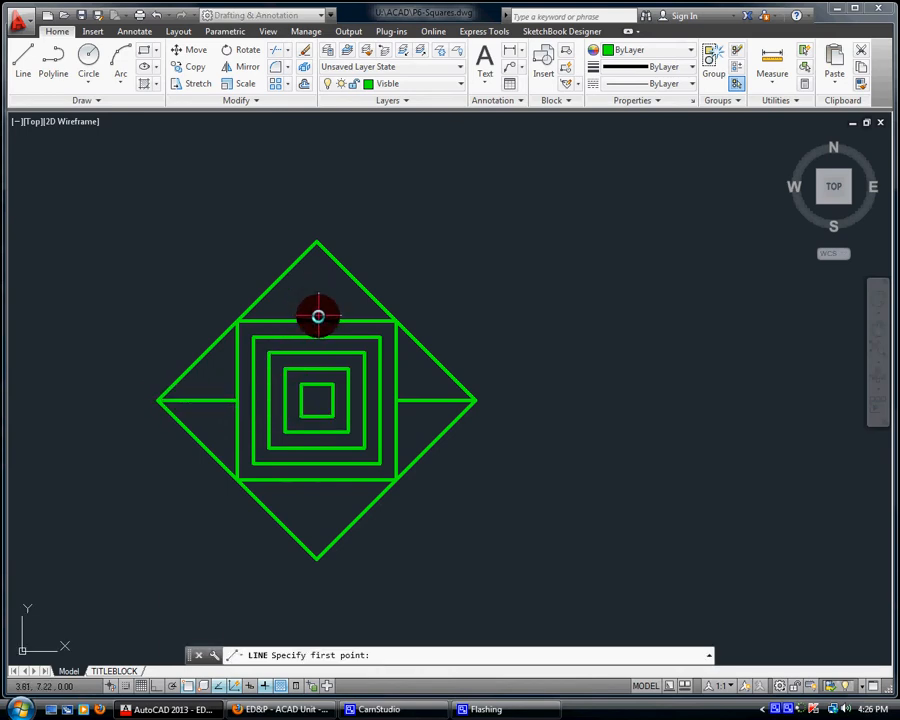
{"action": "left_click", "coordinate": [316, 320]}
{"action": "left_click", "coordinate": [318, 243]}
{"action": "key", "text": "Return"}
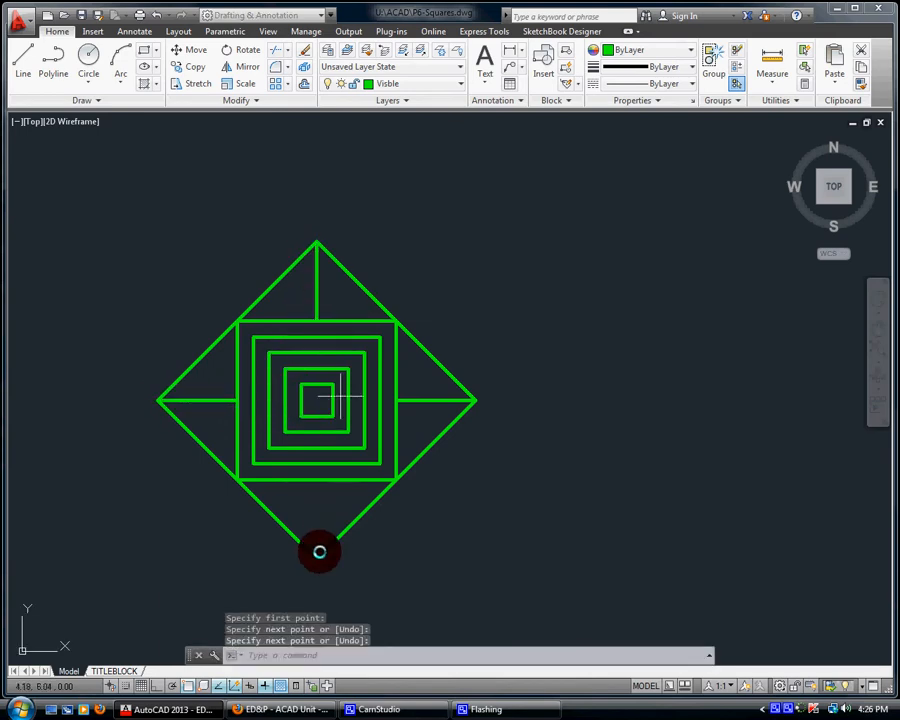
{"action": "key", "text": "Return"}
{"action": "left_click", "coordinate": [316, 481]}
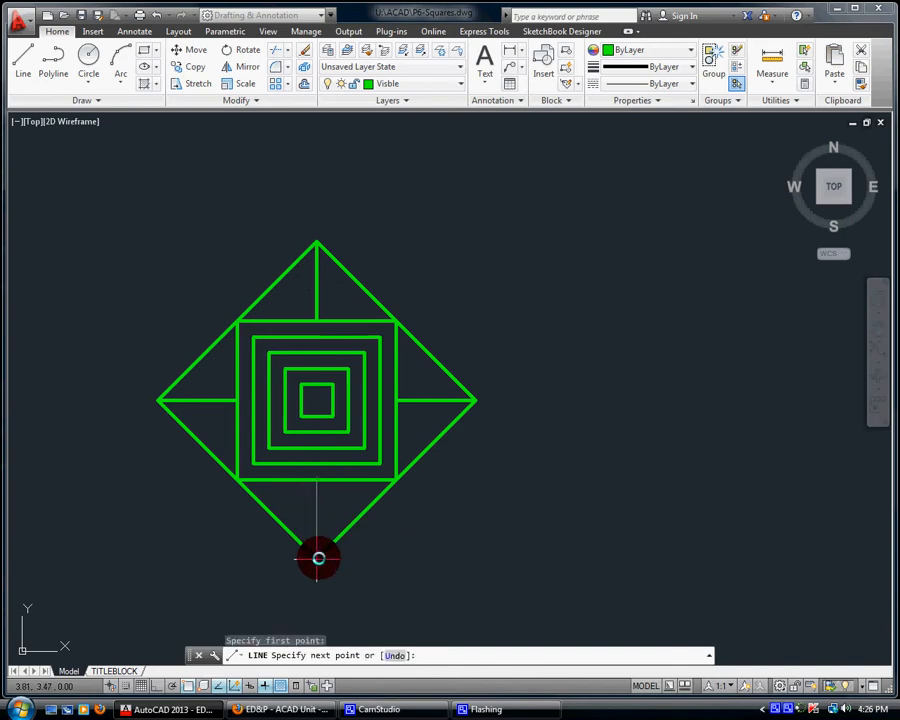
{"action": "left_click", "coordinate": [316, 557]}
{"action": "key", "text": "Return"}
Offset the bottom vertical line to the right by .25 four times, each time from the newest line.
{"action": "left_click", "coordinate": [308, 85]}
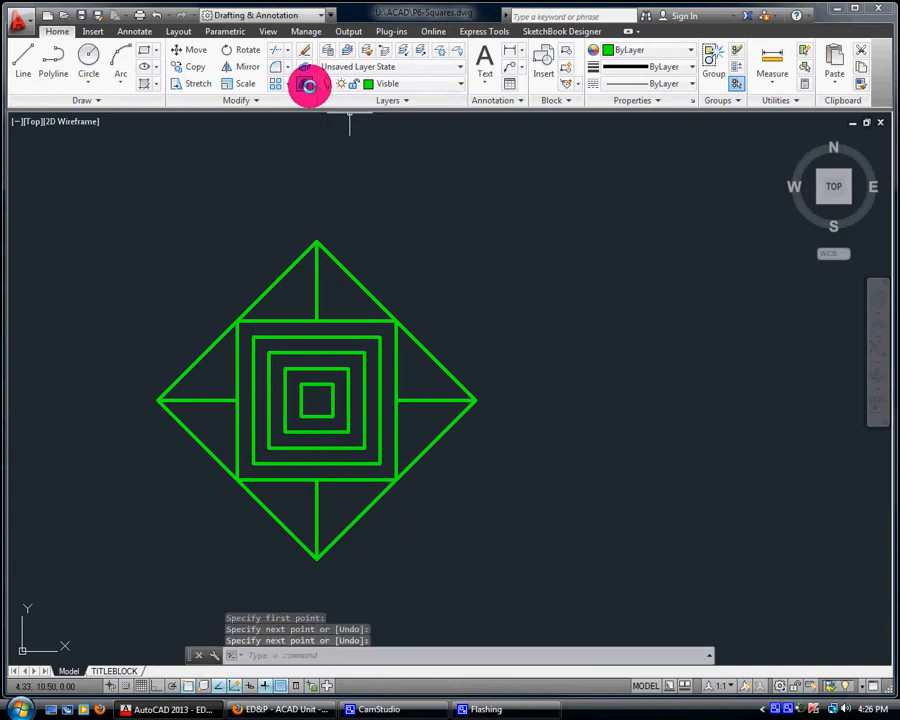
{"action": "key", "text": "Return"}
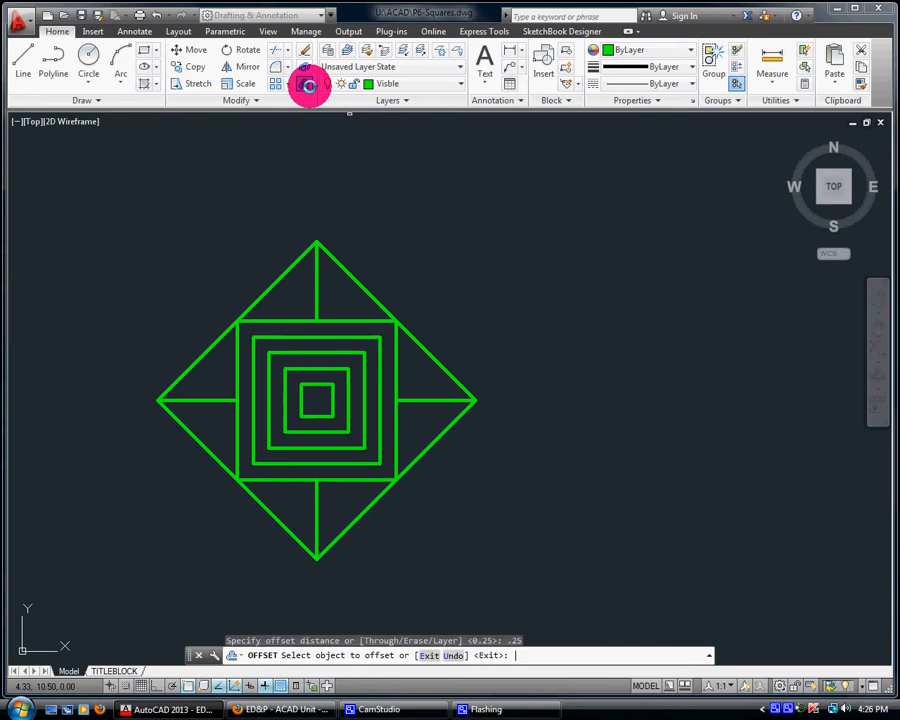
{"action": "left_click", "coordinate": [315, 513]}
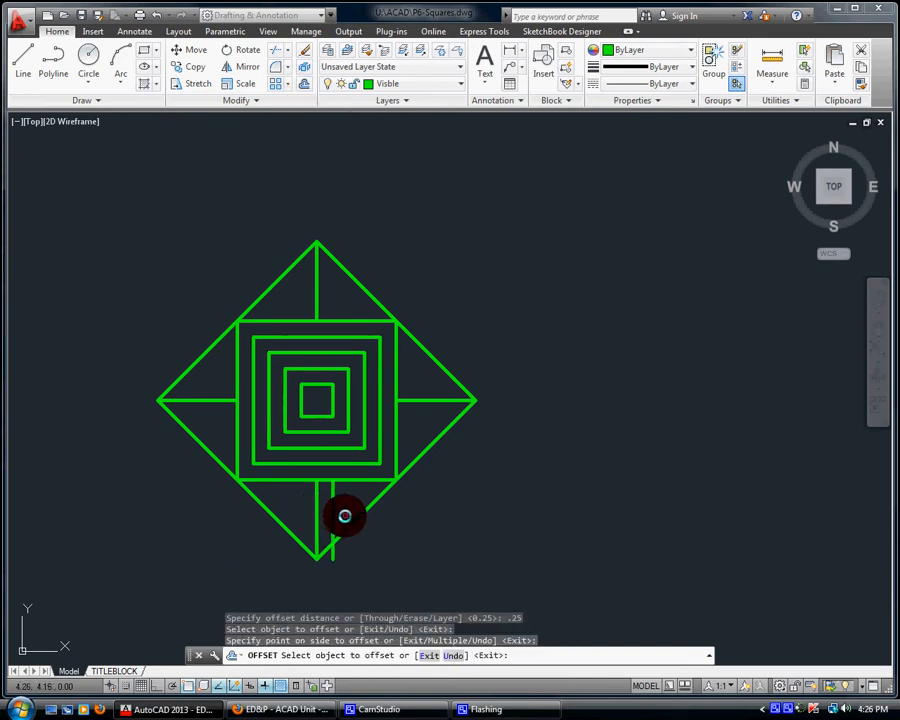
{"action": "left_click", "coordinate": [331, 512]}
{"action": "left_click", "coordinate": [348, 510]}
{"action": "left_click", "coordinate": [347, 510]}
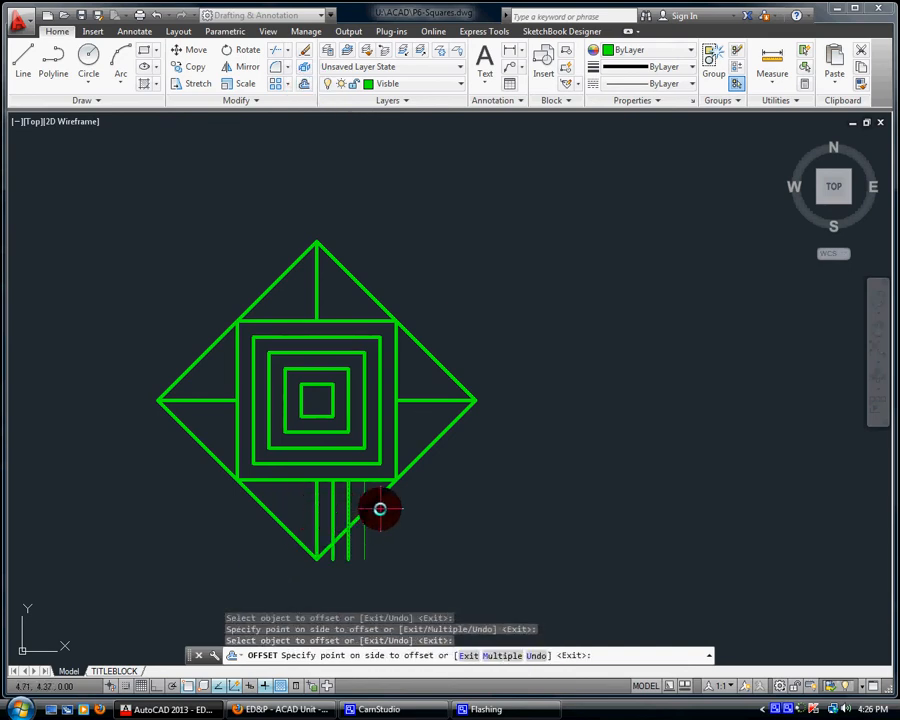
{"action": "left_click", "coordinate": [376, 506]}
{"action": "left_click", "coordinate": [363, 503]}
{"action": "left_click", "coordinate": [390, 501]}
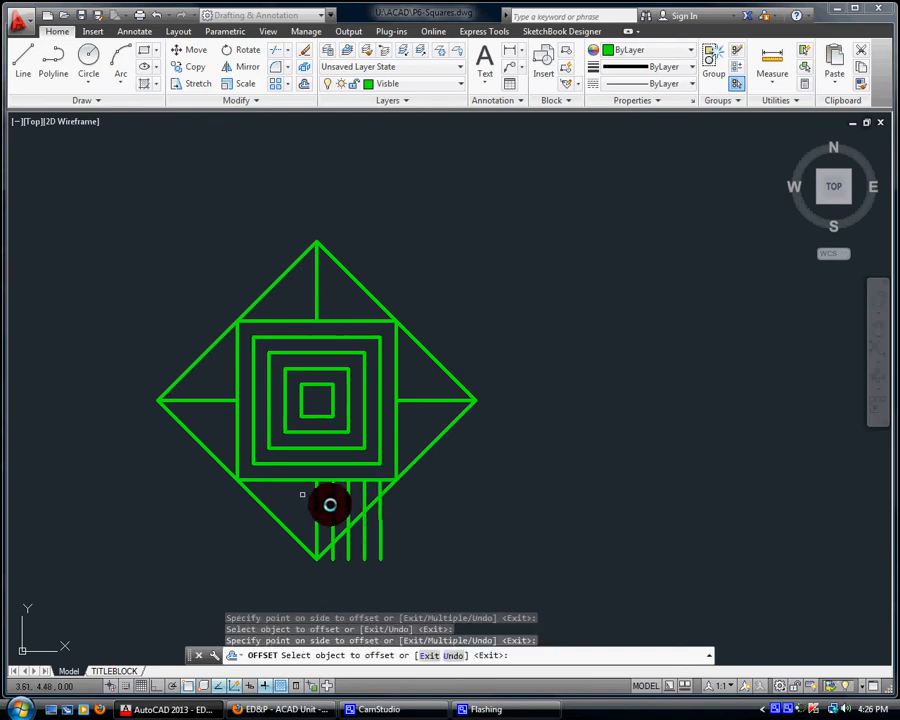
Offset the bottom vertical line to the left by .25 four times, each time from the newest line.
{"action": "left_click", "coordinate": [316, 509]}
{"action": "left_click", "coordinate": [302, 509]}
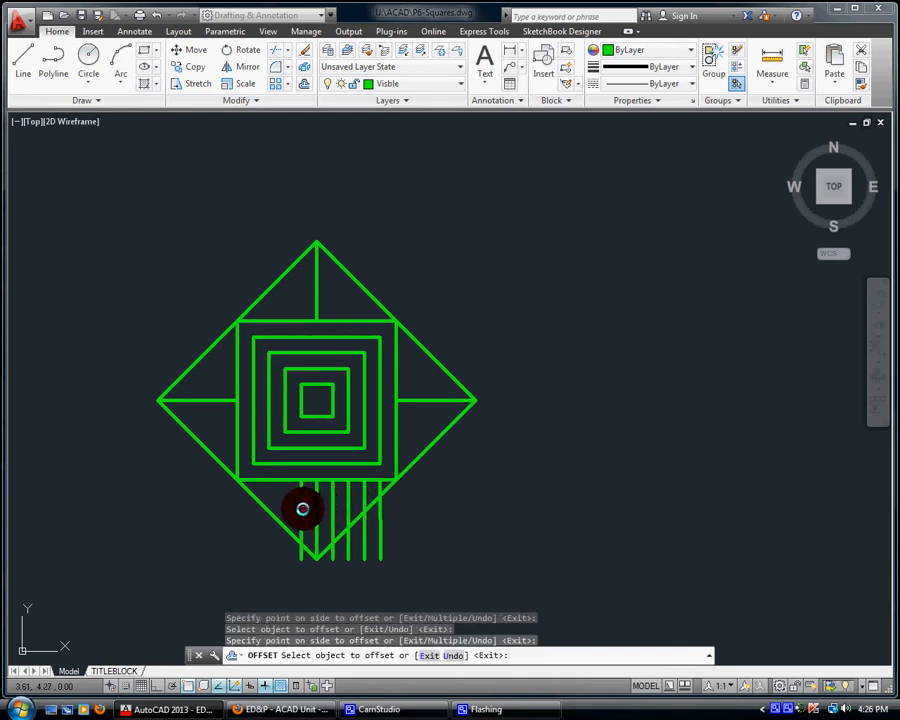
{"action": "left_click", "coordinate": [300, 508]}
{"action": "left_click", "coordinate": [278, 502]}
{"action": "left_click", "coordinate": [284, 500]}
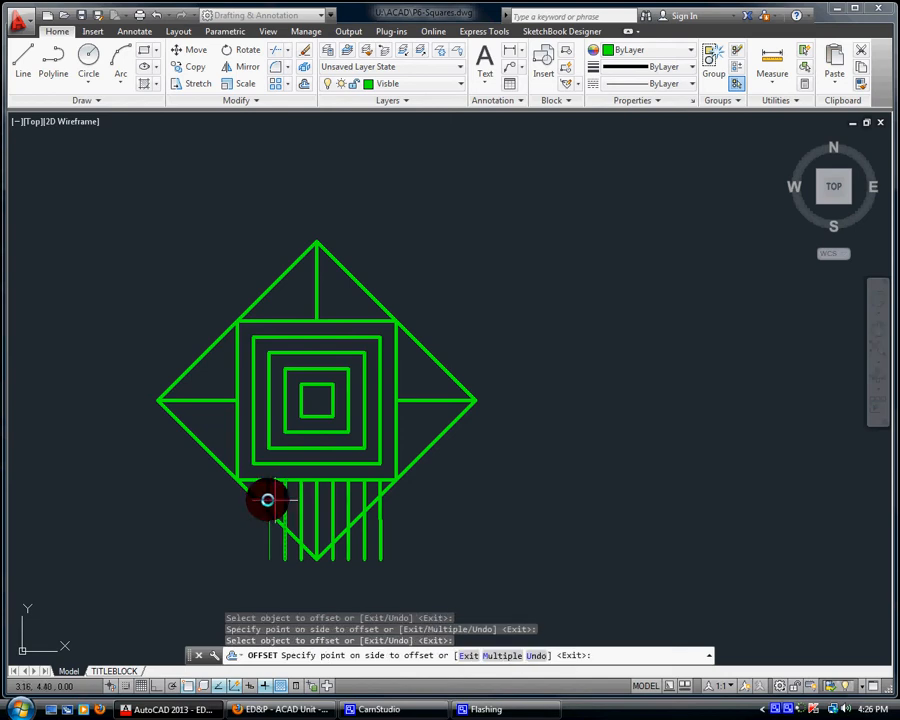
{"action": "left_click", "coordinate": [267, 496]}
{"action": "left_click", "coordinate": [266, 495]}
{"action": "left_click", "coordinate": [212, 425]}
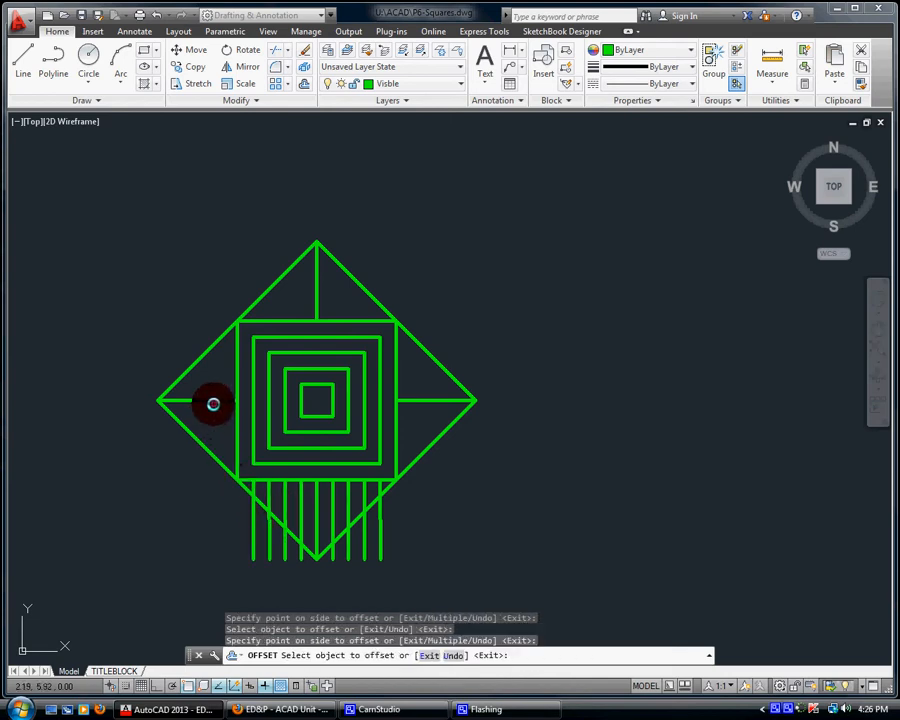
Offset the left horizontal line downward by .25 four times, each time from the newest line.
{"action": "left_click", "coordinate": [213, 402]}
{"action": "left_click", "coordinate": [212, 412]}
{"action": "left_click", "coordinate": [212, 415]}
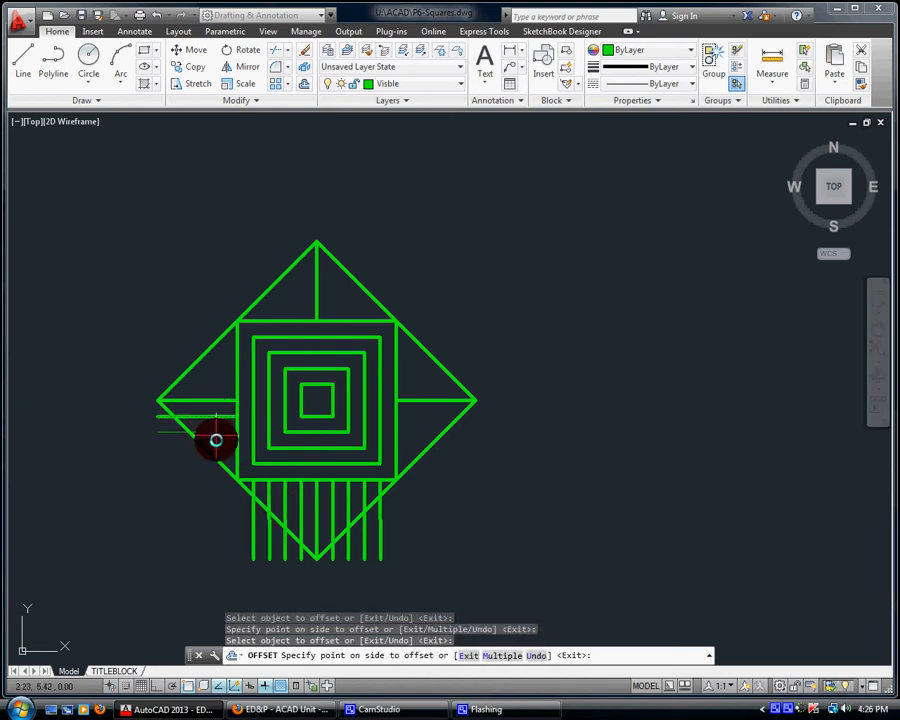
{"action": "left_click", "coordinate": [216, 433]}
{"action": "left_click", "coordinate": [219, 432]}
{"action": "left_click", "coordinate": [221, 453]}
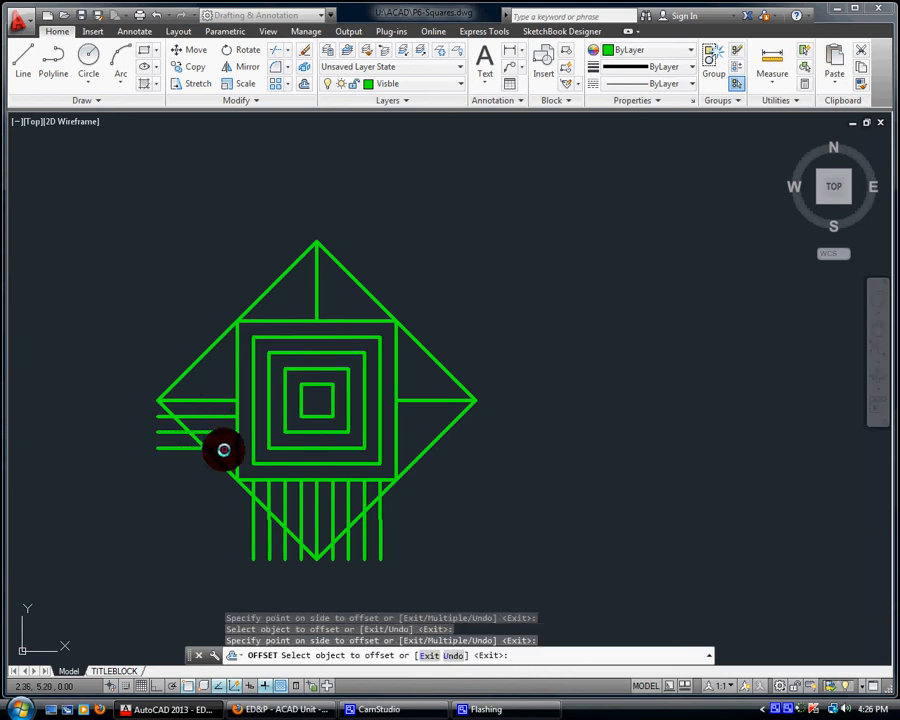
{"action": "left_click", "coordinate": [223, 449]}
{"action": "left_click", "coordinate": [227, 464]}
Offset the left horizontal line upward by .25 four times, each time from the newest line.
{"action": "left_click", "coordinate": [220, 401]}
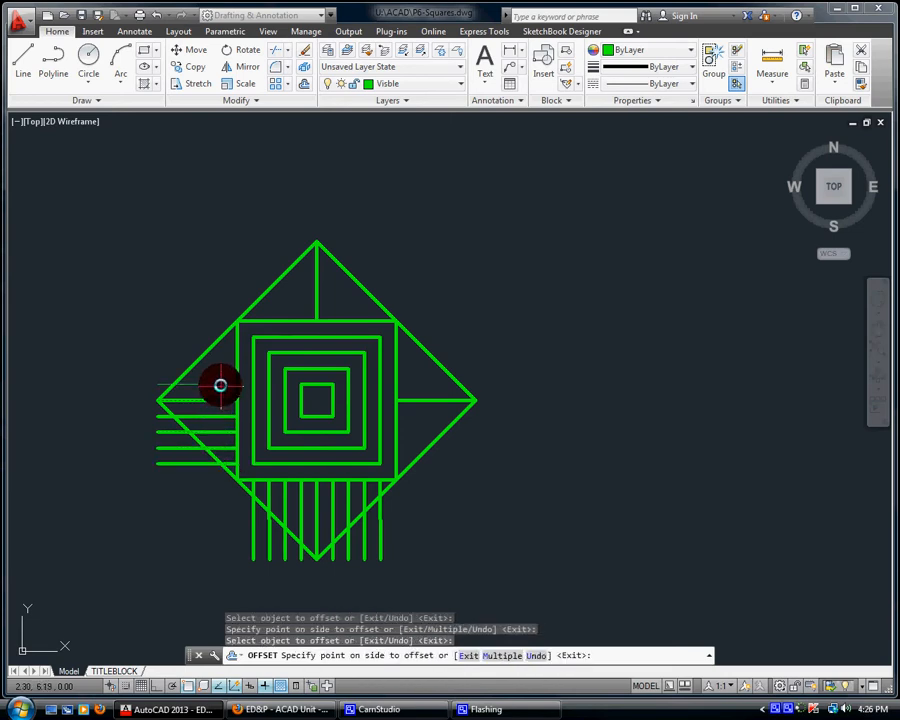
{"action": "left_click", "coordinate": [221, 390]}
{"action": "left_click", "coordinate": [222, 385]}
{"action": "left_click", "coordinate": [222, 370]}
{"action": "left_click", "coordinate": [222, 370]}
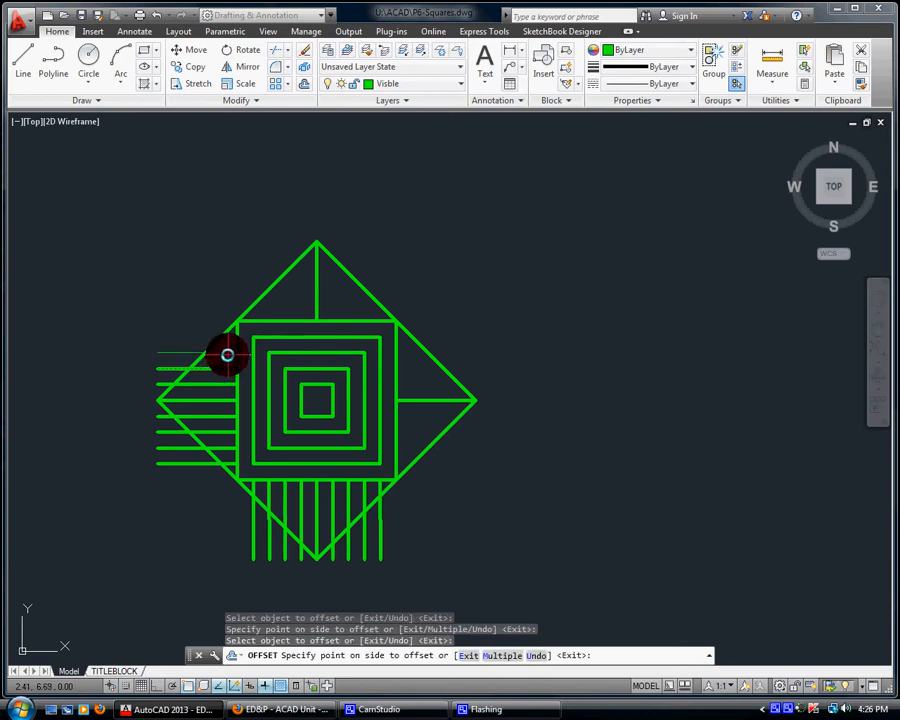
{"action": "left_click", "coordinate": [225, 354]}
{"action": "left_click", "coordinate": [227, 354]}
{"action": "left_click", "coordinate": [229, 338]}
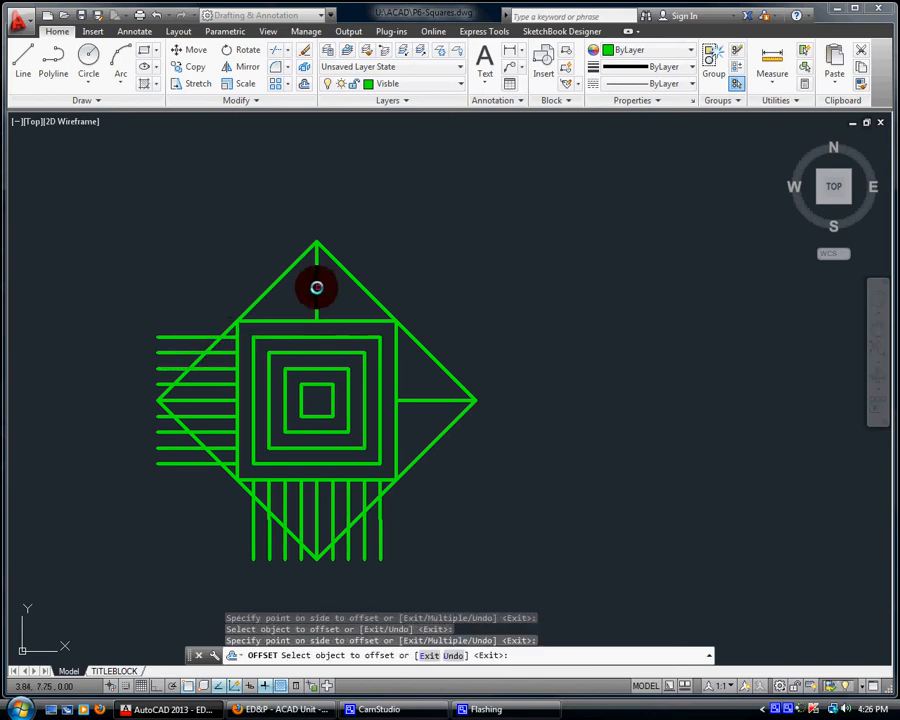
Offset the top vertical line to the left by .25 four times, each time from the newest line.
{"action": "left_click", "coordinate": [316, 288]}
{"action": "left_click", "coordinate": [299, 285]}
{"action": "left_click", "coordinate": [300, 290]}
{"action": "left_click", "coordinate": [284, 293]}
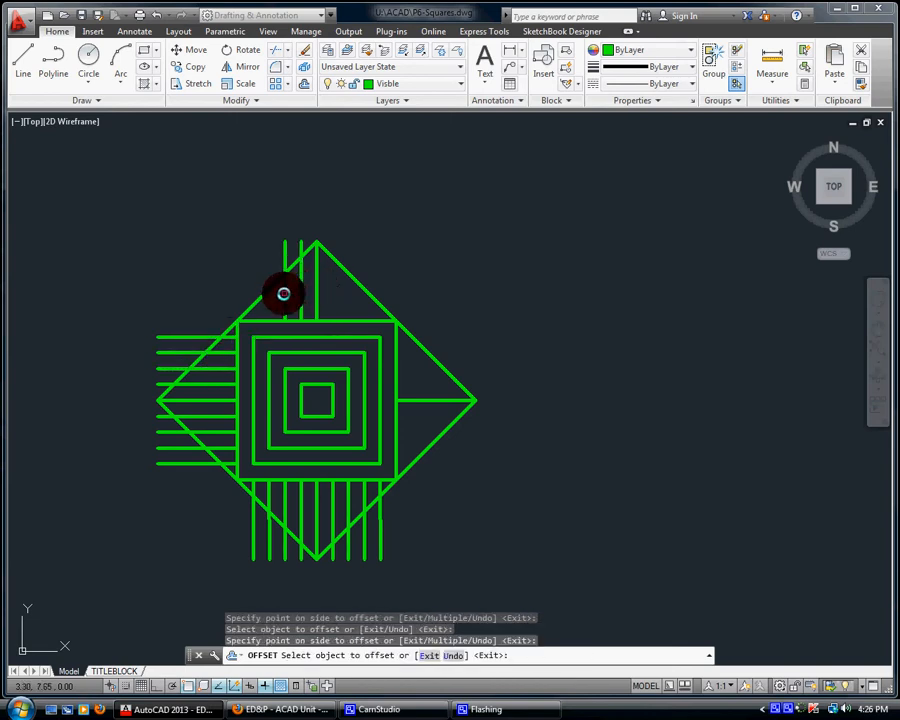
{"action": "left_click", "coordinate": [284, 293]}
{"action": "left_click", "coordinate": [272, 298]}
{"action": "left_click", "coordinate": [268, 301]}
{"action": "left_click", "coordinate": [258, 303]}
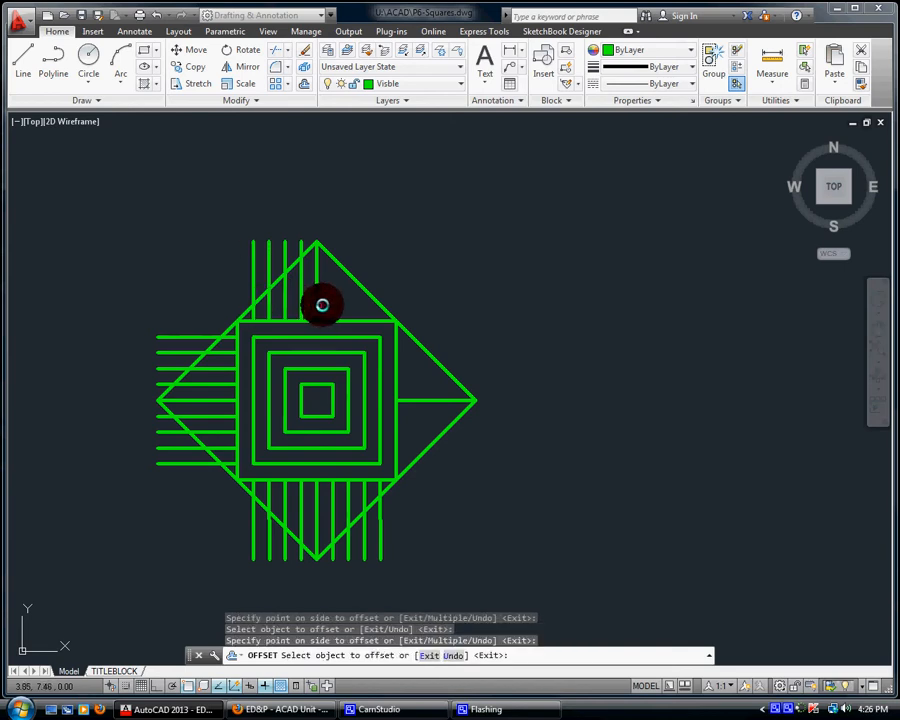
Offset the top vertical line to the right by .25 four times, each time from the newest line.
{"action": "left_click", "coordinate": [332, 300]}
{"action": "left_click", "coordinate": [350, 301]}
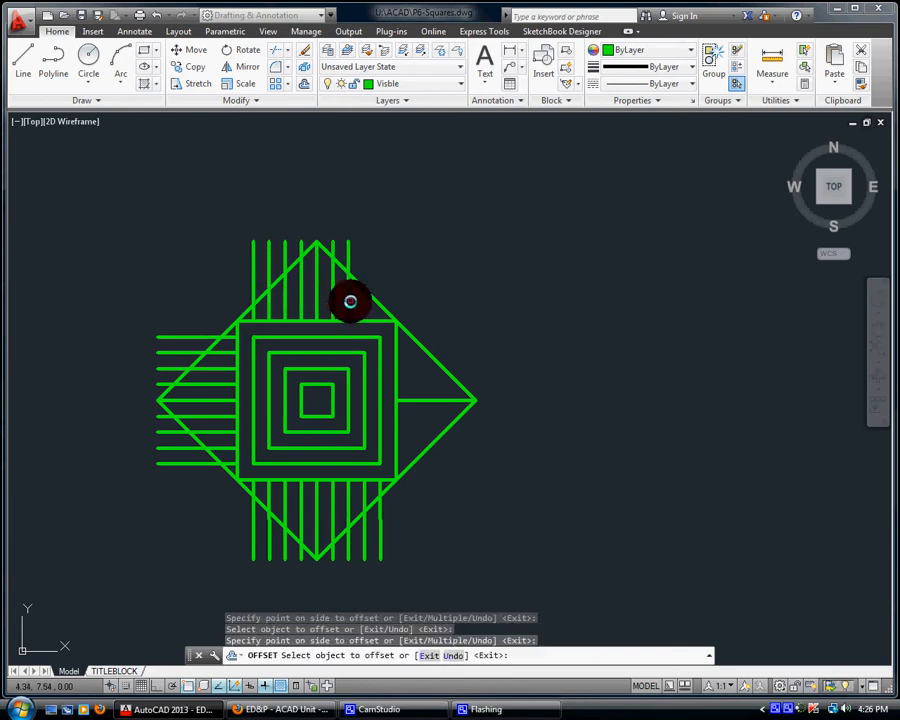
{"action": "left_click", "coordinate": [348, 302]}
{"action": "left_click", "coordinate": [366, 304]}
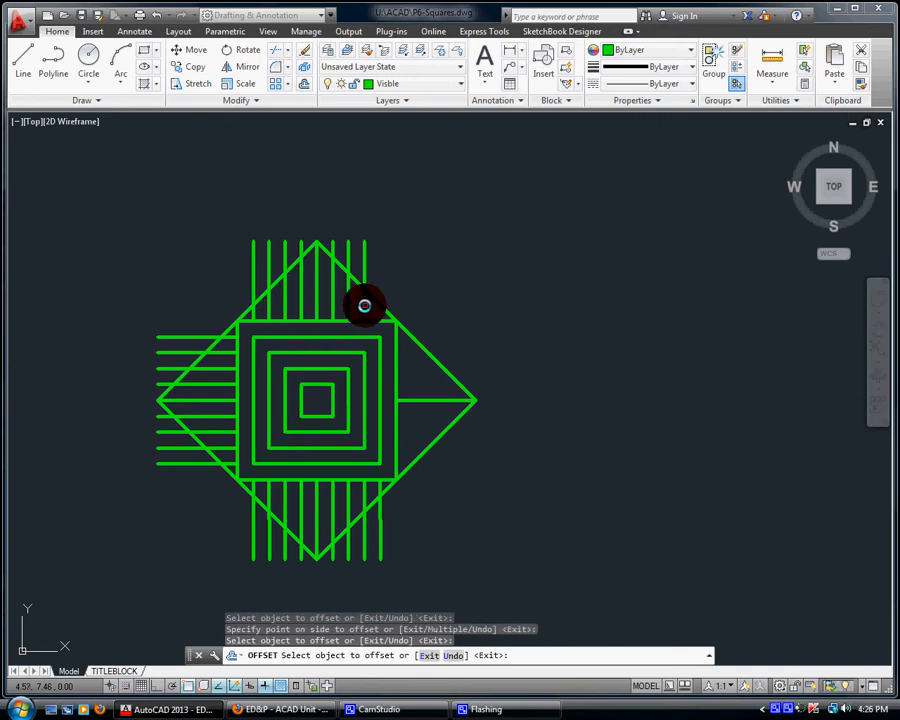
{"action": "left_click", "coordinate": [364, 305]}
{"action": "left_click", "coordinate": [371, 307]}
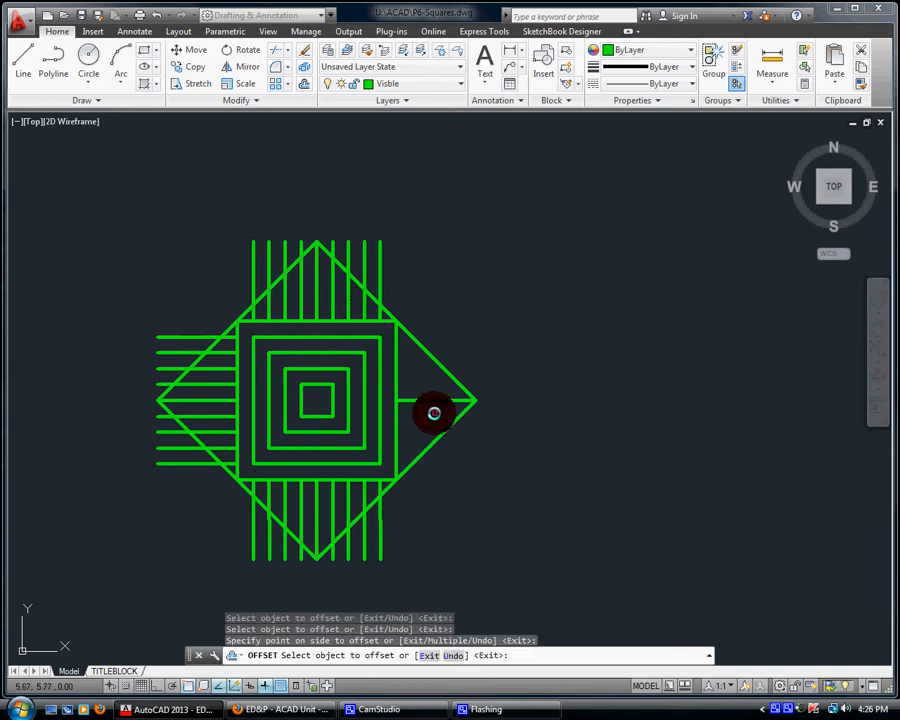
Offset the right horizontal line upward by .25 four times, each time from the newest line.
{"action": "left_click", "coordinate": [432, 401]}
{"action": "left_click", "coordinate": [426, 387]}
{"action": "left_click", "coordinate": [426, 385]}
{"action": "left_click", "coordinate": [420, 369]}
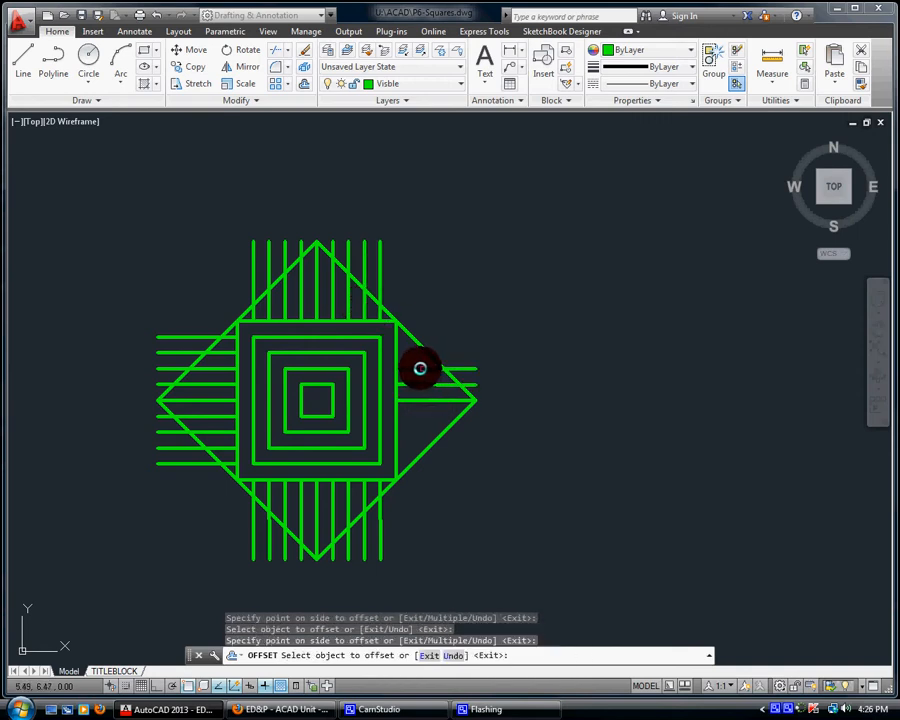
{"action": "left_click", "coordinate": [418, 369]}
{"action": "left_click", "coordinate": [412, 356]}
{"action": "left_click", "coordinate": [410, 353]}
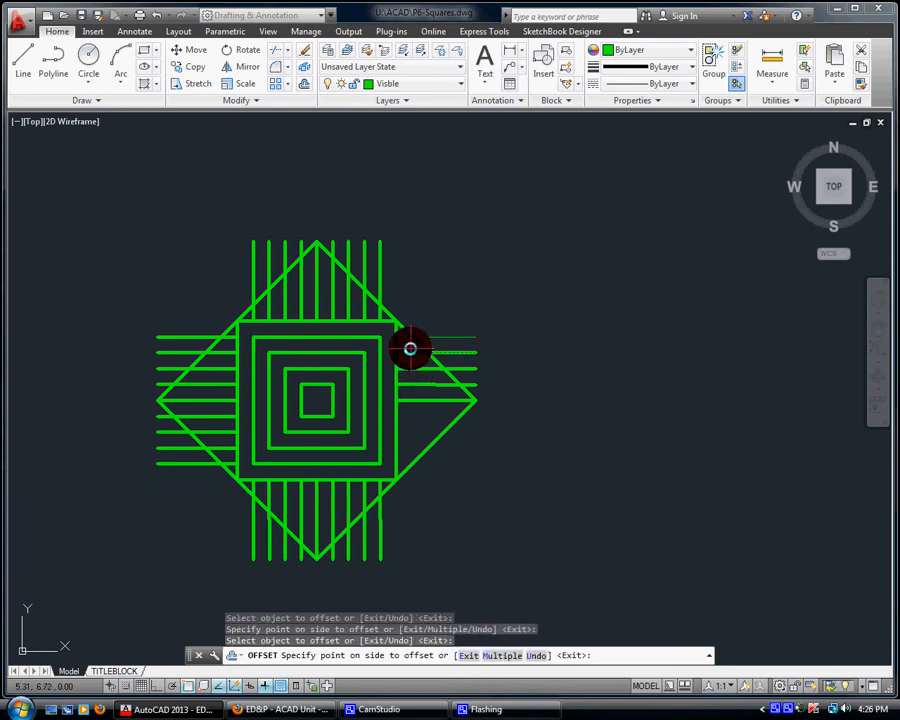
{"action": "left_click", "coordinate": [410, 347]}
{"action": "left_click", "coordinate": [416, 353]}
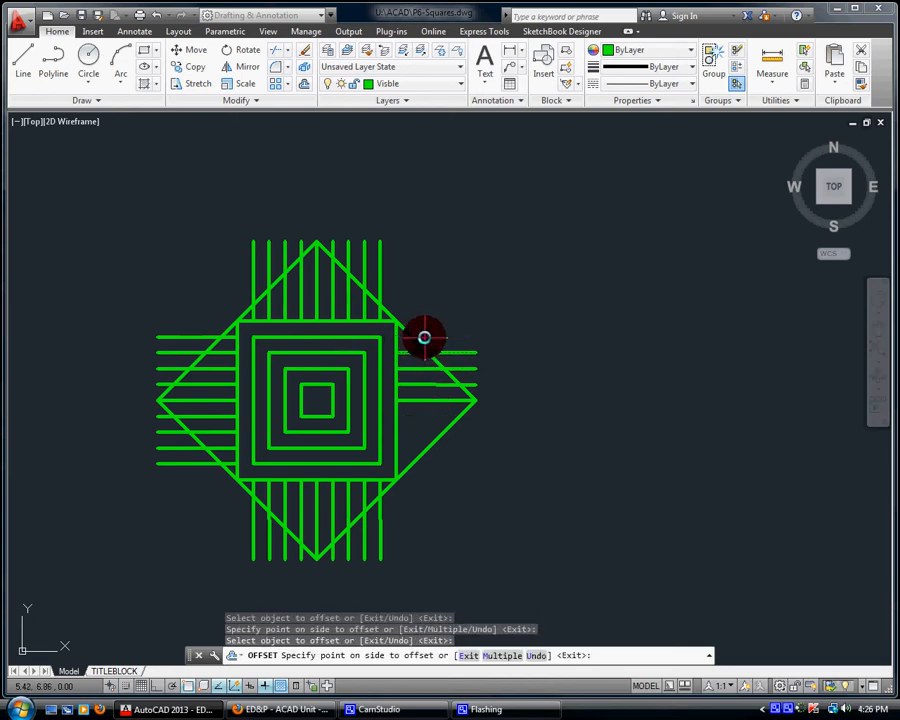
{"action": "left_click", "coordinate": [424, 335]}
Offset the right horizontal line downward by .25 four times, each time from the newest line.
{"action": "left_click", "coordinate": [423, 400]}
{"action": "left_click", "coordinate": [430, 418]}
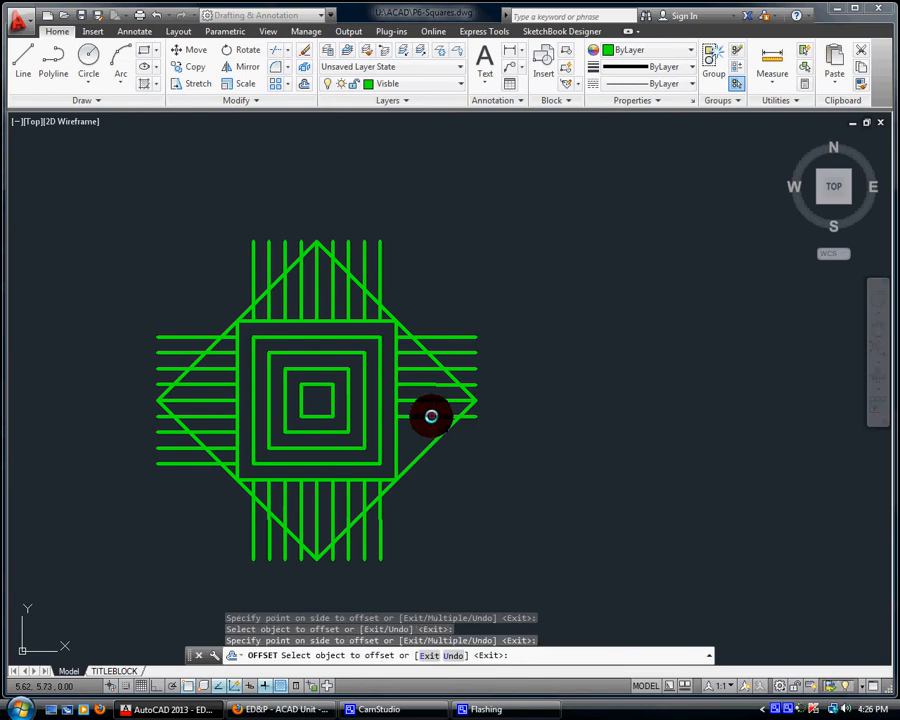
{"action": "left_click", "coordinate": [428, 416]}
{"action": "left_click", "coordinate": [428, 432]}
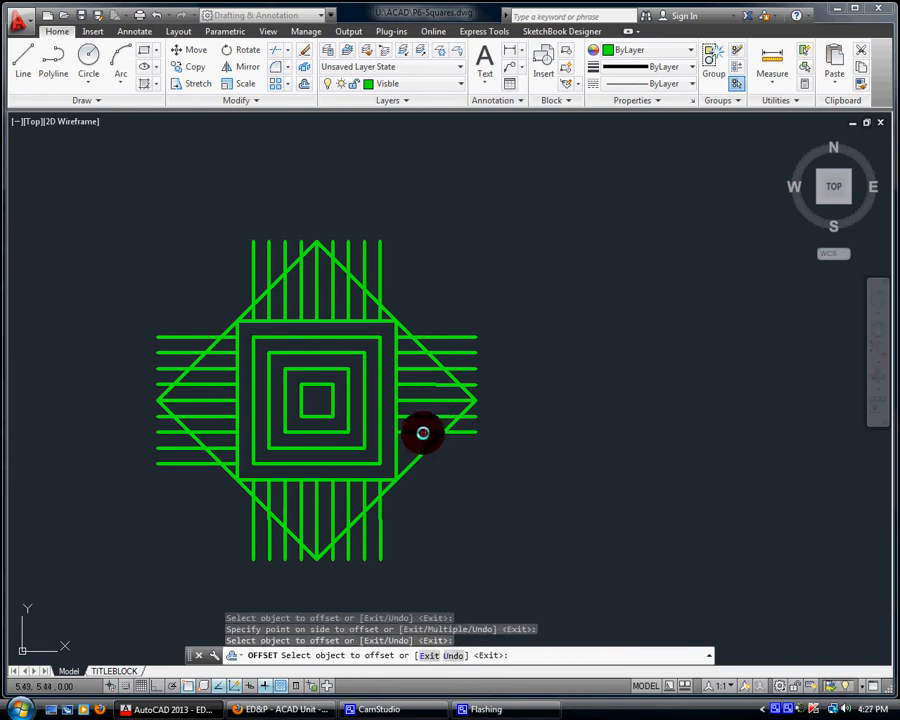
{"action": "left_click", "coordinate": [423, 432]}
{"action": "left_click", "coordinate": [416, 447]}
{"action": "left_click", "coordinate": [415, 449]}
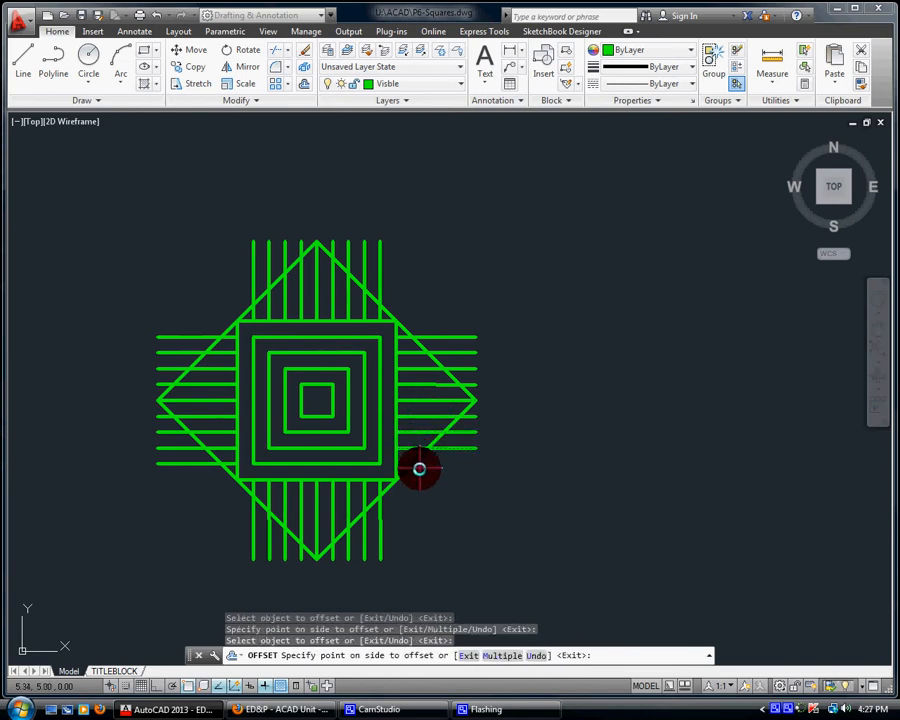
{"action": "left_click", "coordinate": [440, 478]}
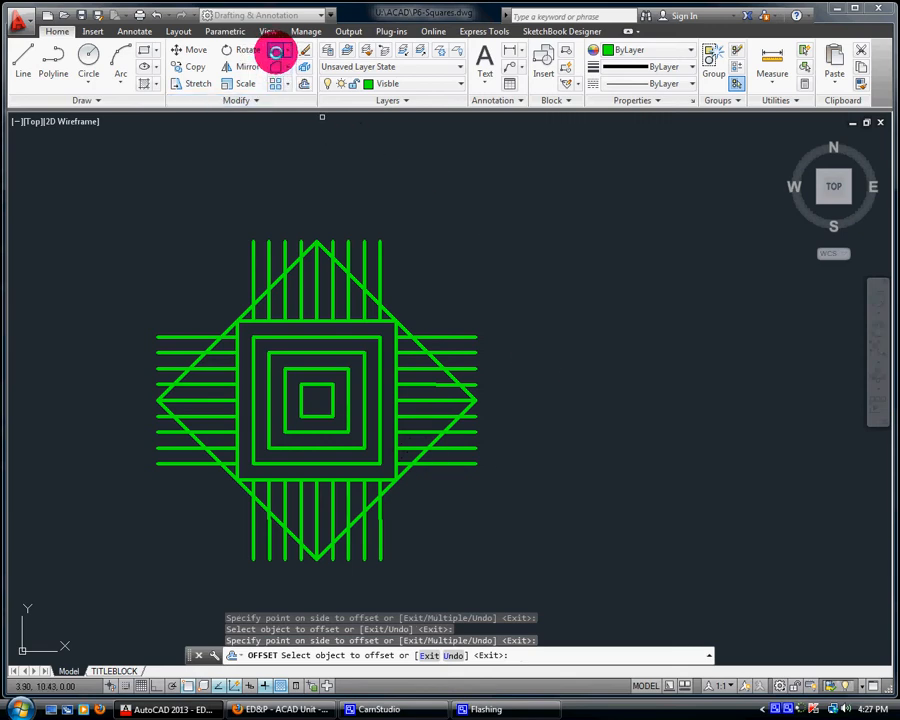
Trim off the offset line ends that extend beyond the rotated square's sides.
{"action": "left_click", "coordinate": [275, 51]}
{"action": "key", "text": "Return"}
{"action": "left_click", "coordinate": [442, 314]}
{"action": "left_click", "coordinate": [472, 353]}
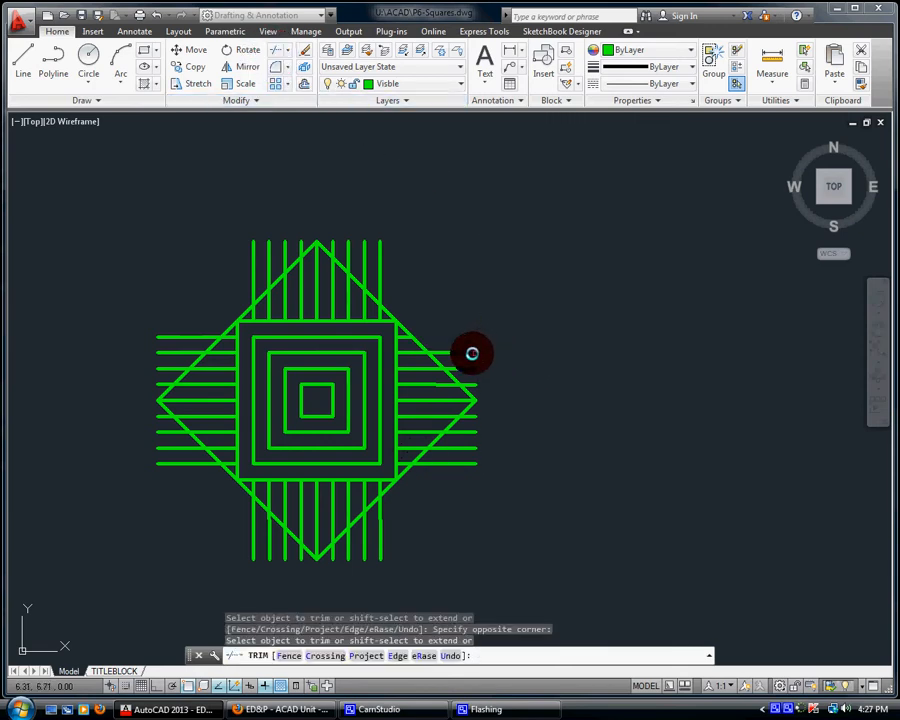
{"action": "left_click", "coordinate": [468, 371]}
{"action": "left_click", "coordinate": [469, 368]}
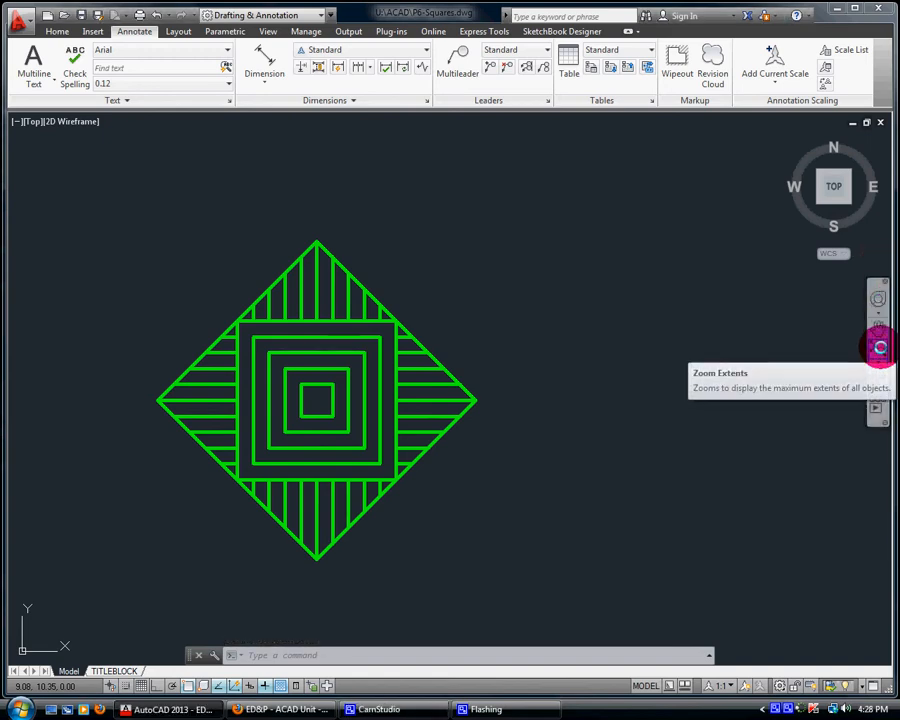
Switch to the TITLEBLOCK layout and make Border the current layer.
{"action": "left_click", "coordinate": [878, 347]}
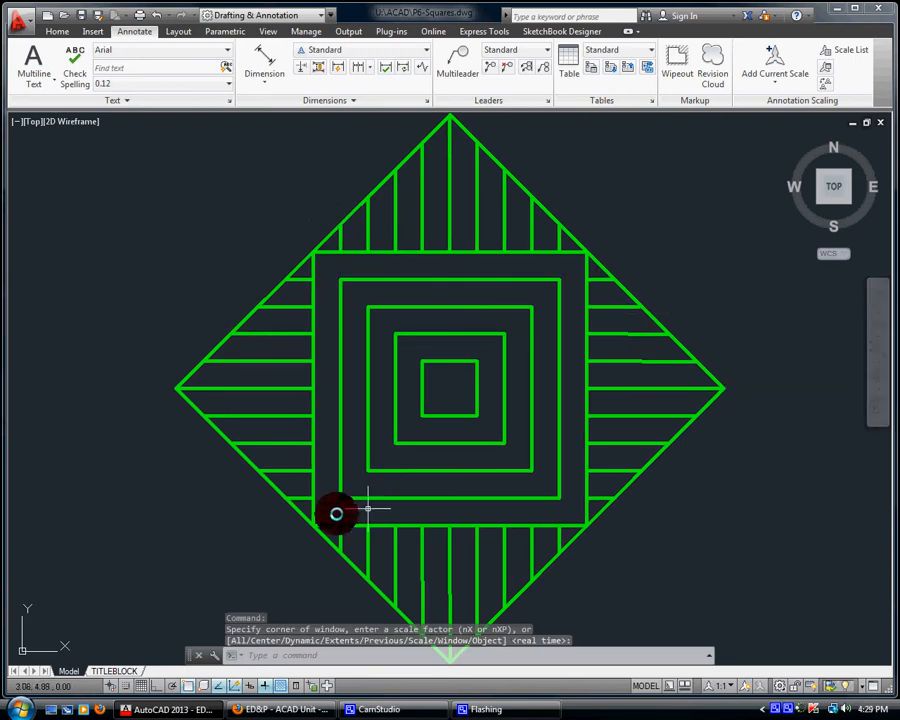
{"action": "left_click", "coordinate": [95, 669]}
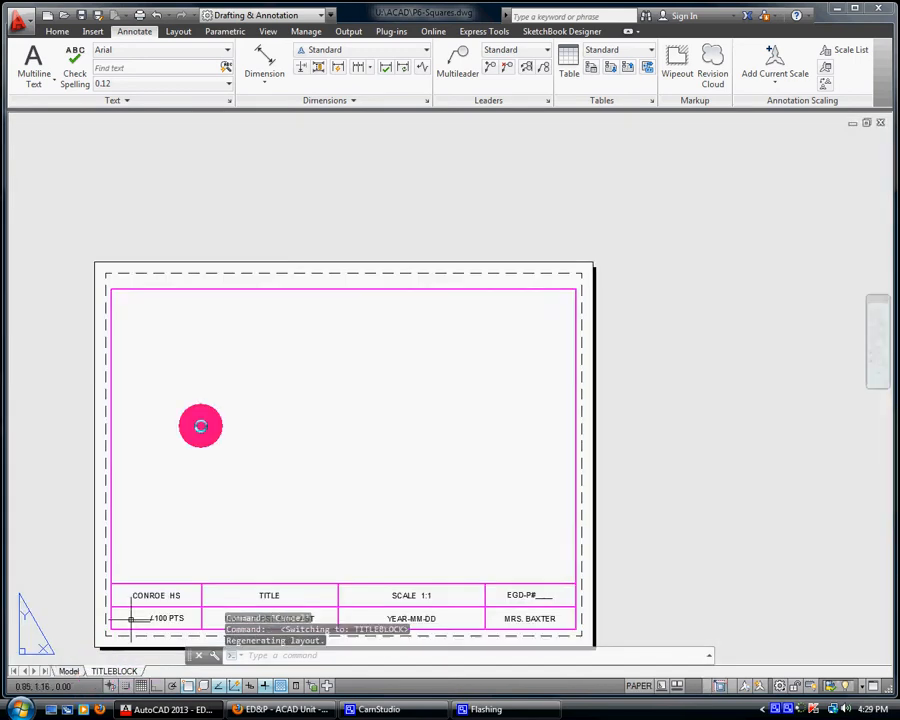
{"action": "left_click", "coordinate": [55, 31]}
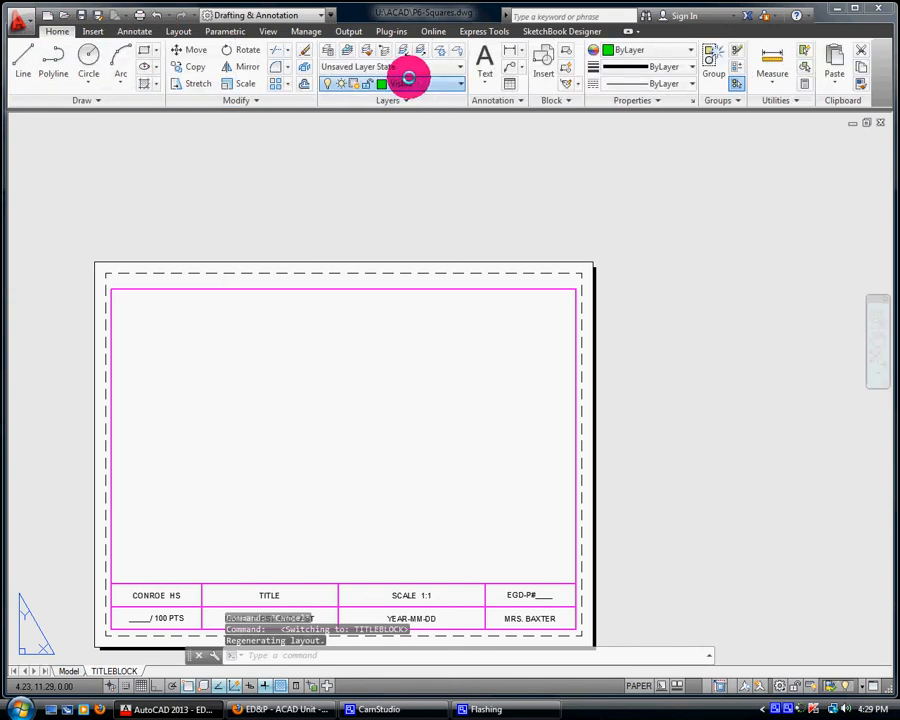
{"action": "left_click", "coordinate": [406, 81]}
{"action": "left_click", "coordinate": [407, 117]}
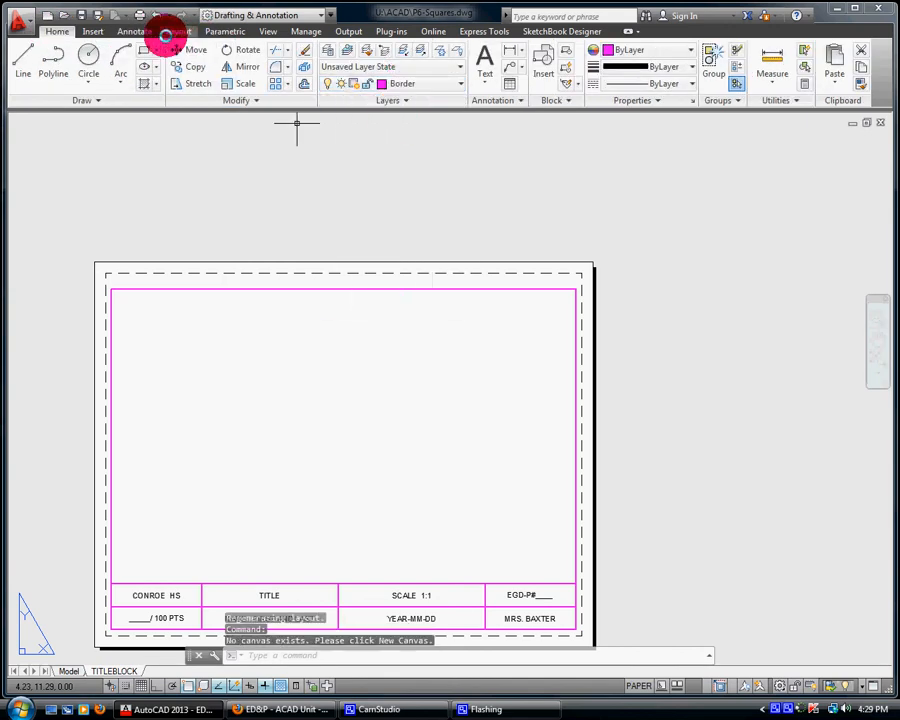
Create a rectangular layout viewport filling the border area above the title block.
{"action": "left_click", "coordinate": [176, 31]}
{"action": "left_click", "coordinate": [105, 60]}
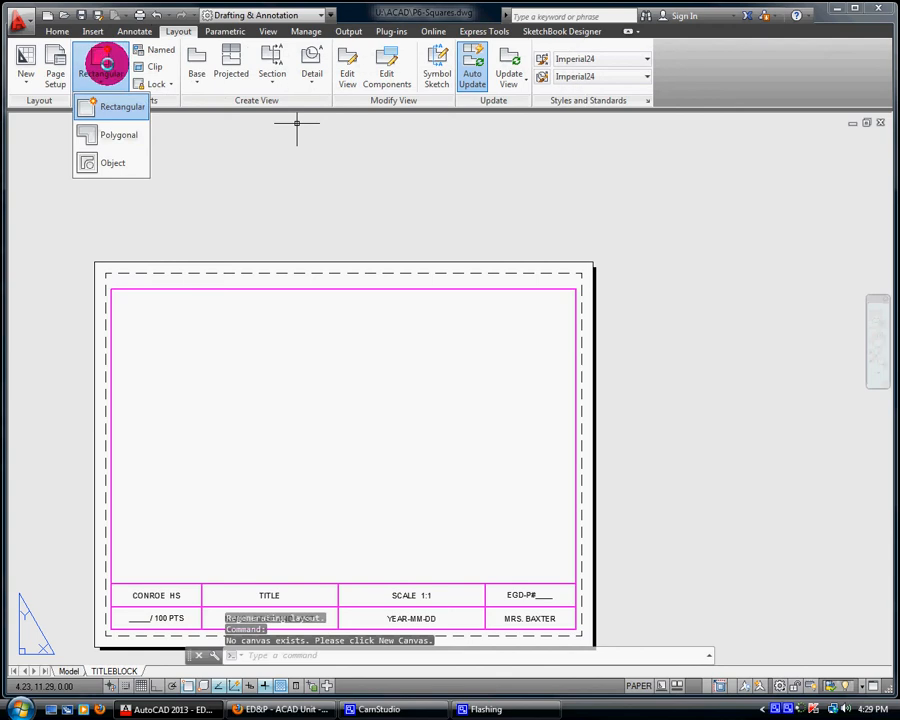
{"action": "left_click", "coordinate": [106, 112]}
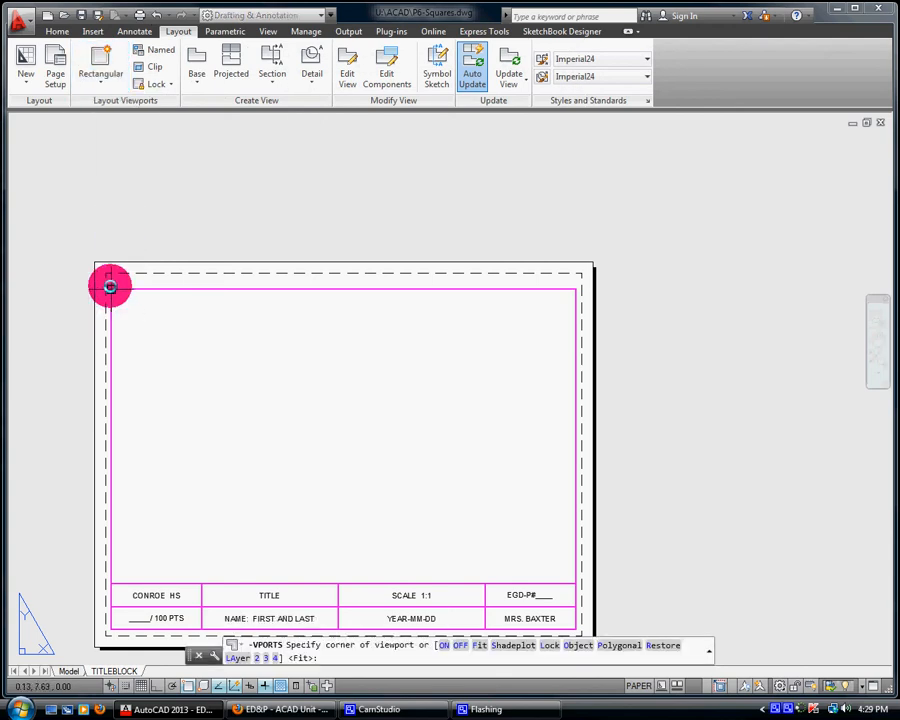
{"action": "left_click", "coordinate": [111, 289]}
{"action": "left_click", "coordinate": [571, 582]}
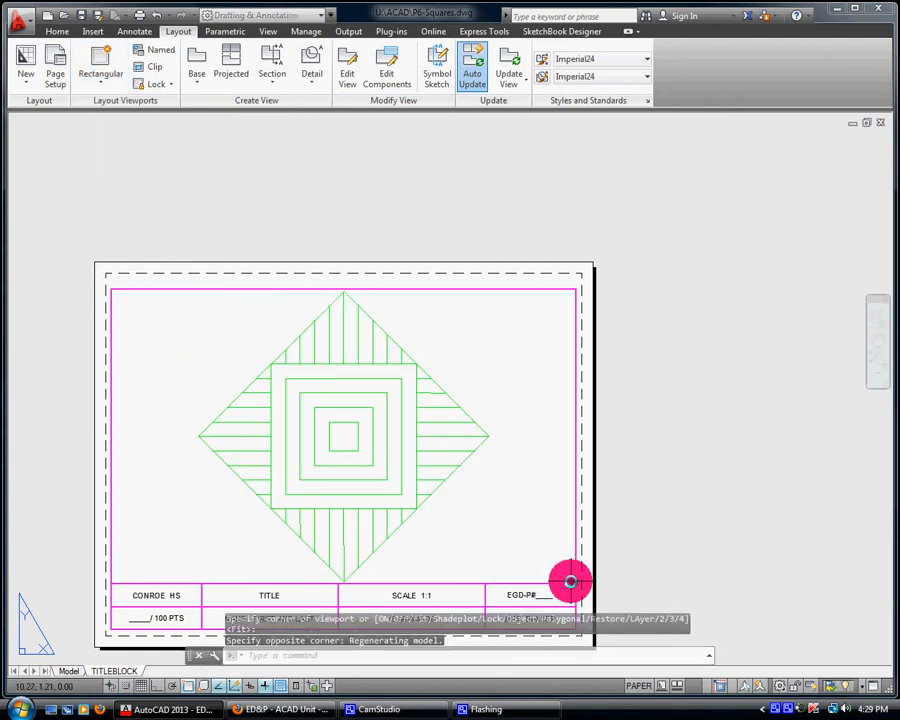
Set the new viewport's scale to 1:1 and deselect the viewport.
{"action": "left_click", "coordinate": [521, 289]}
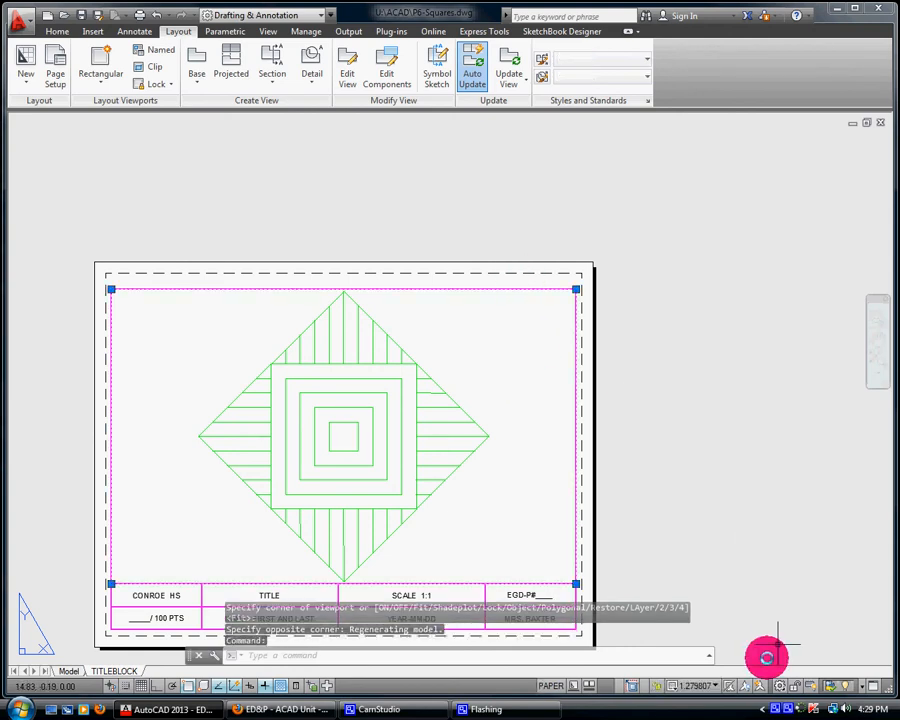
{"action": "left_click", "coordinate": [700, 686]}
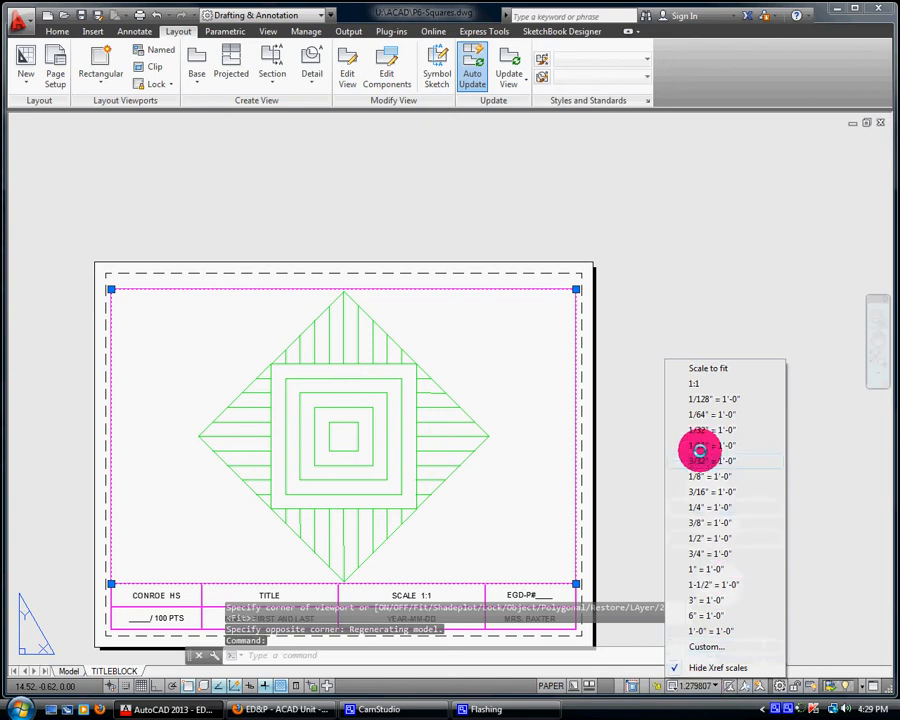
{"action": "left_click", "coordinate": [695, 384]}
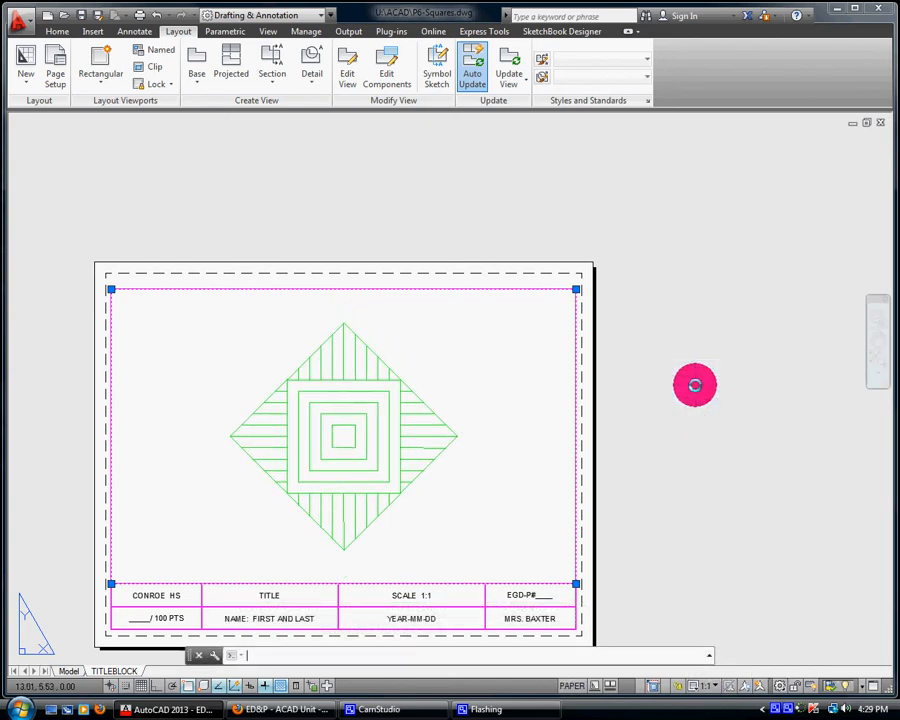
{"action": "key", "text": "Escape"}
Make Dimension the current layer, keeping its color red.
{"action": "left_click", "coordinate": [56, 31]}
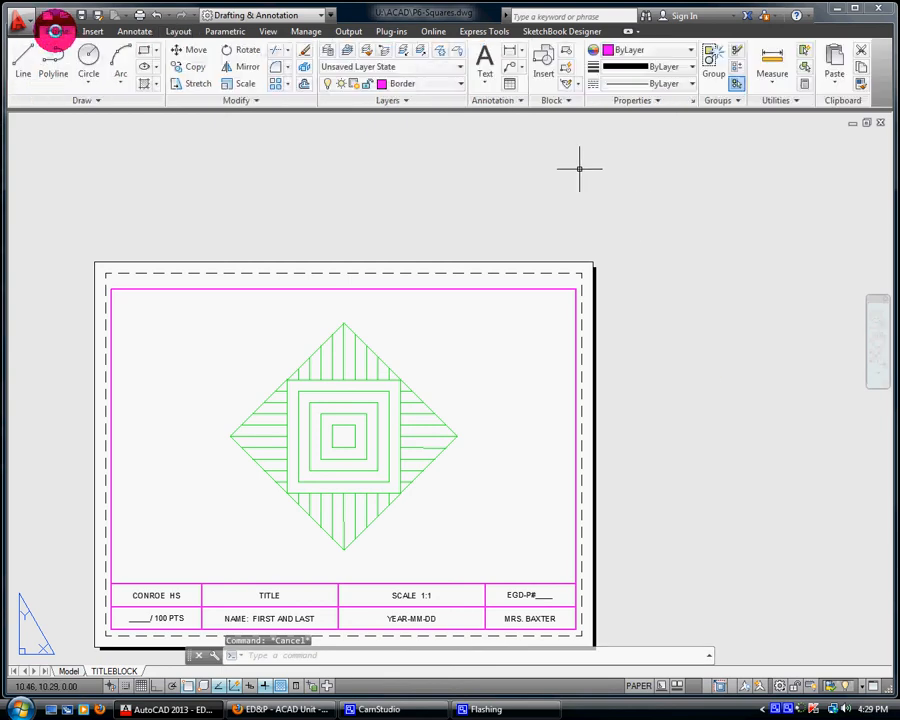
{"action": "left_click", "coordinate": [368, 82]}
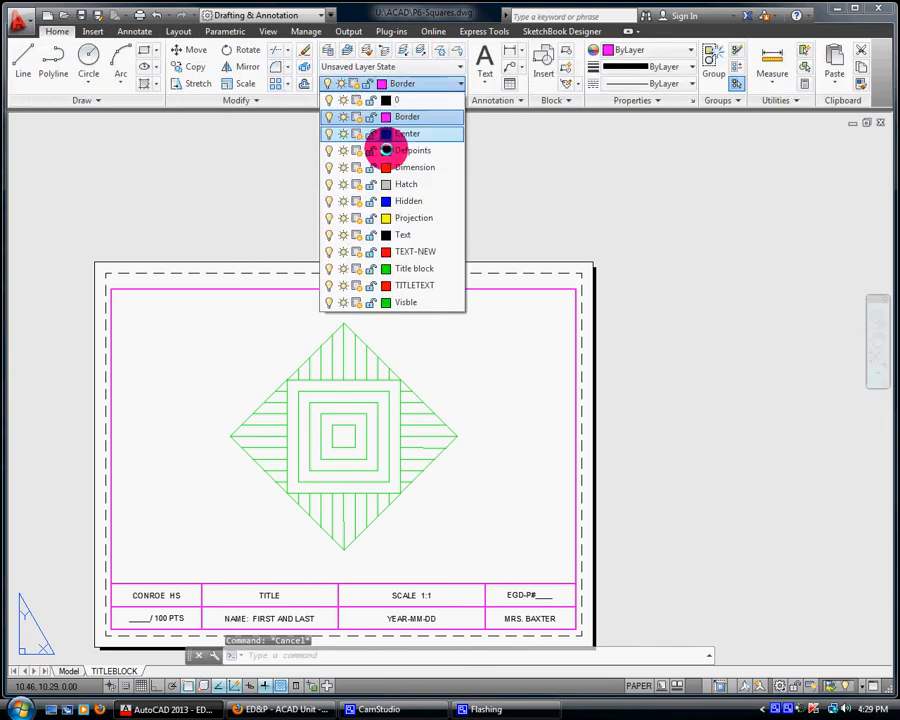
{"action": "left_click", "coordinate": [394, 169]}
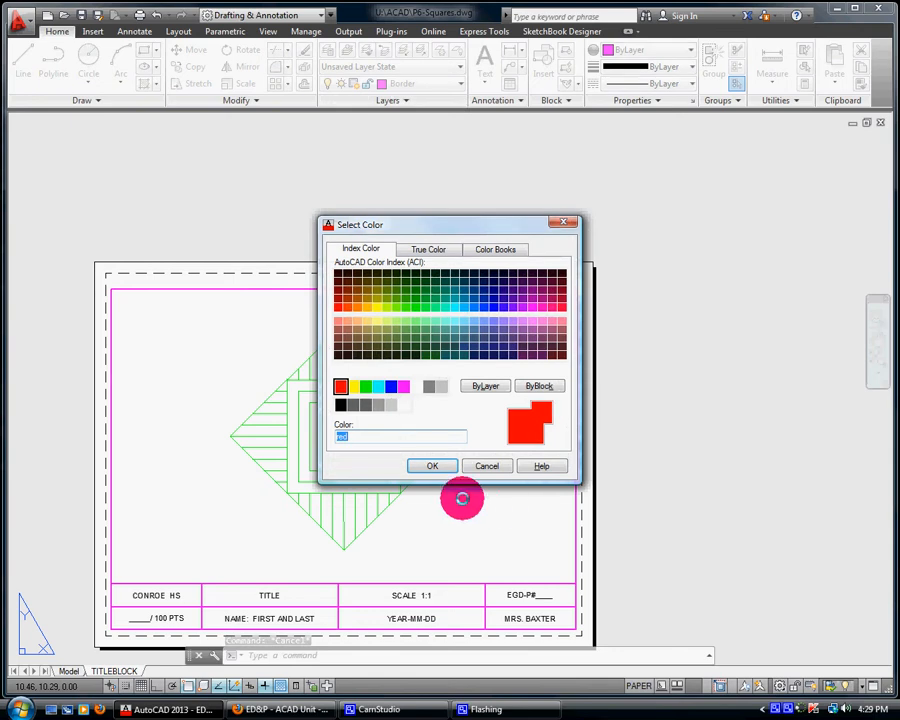
{"action": "left_click", "coordinate": [436, 462]}
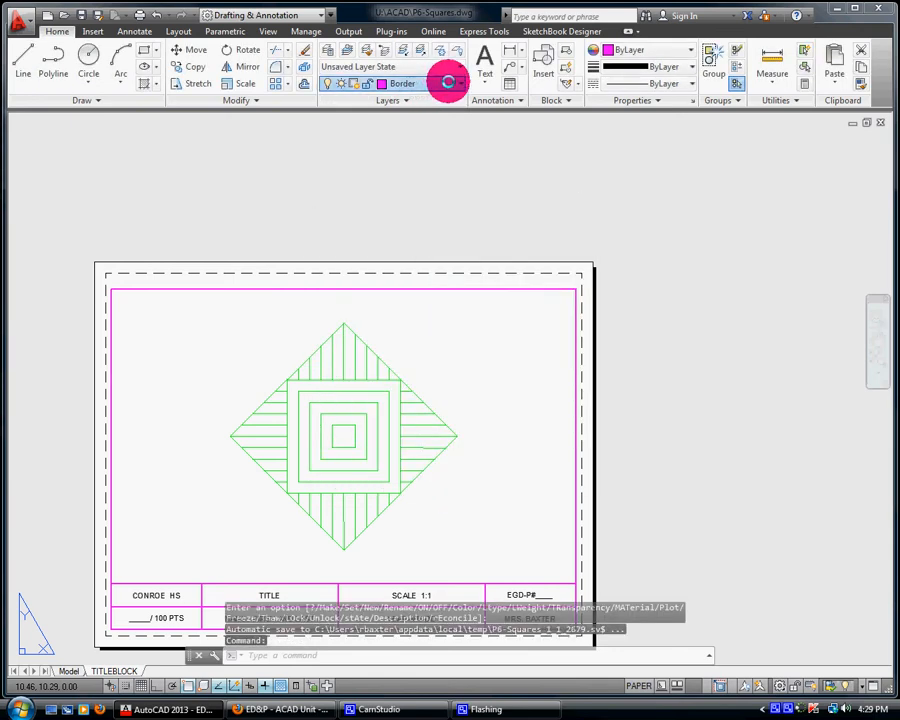
{"action": "left_click", "coordinate": [448, 82]}
{"action": "left_click", "coordinate": [420, 169]}
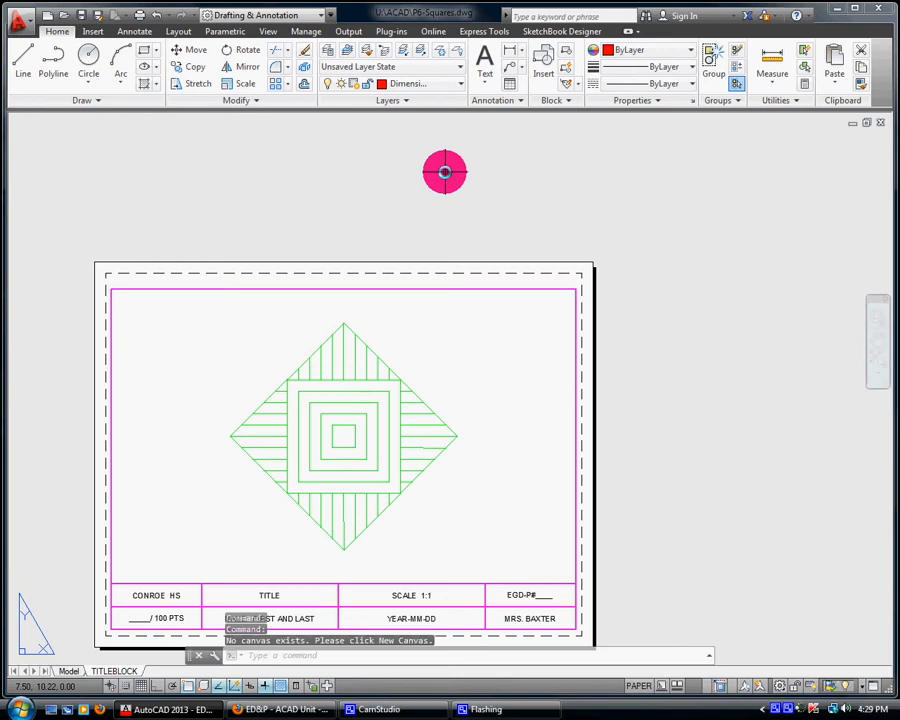
Add a vertical linear dimension for the height of the largest upright square, placed outside the diamond on its left.
{"action": "left_click", "coordinate": [145, 32]}
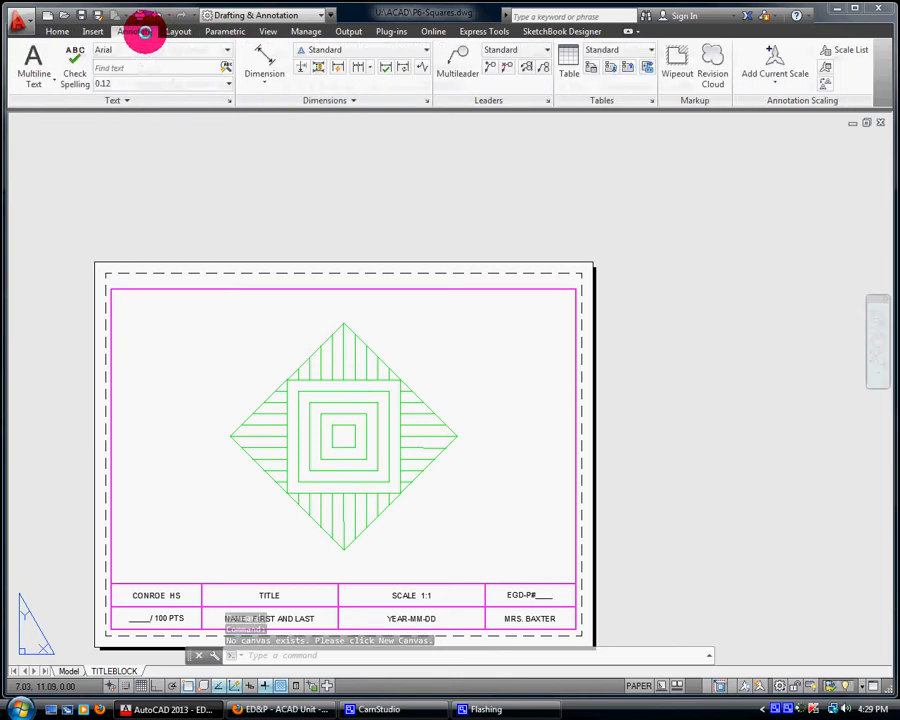
{"action": "left_click", "coordinate": [263, 80]}
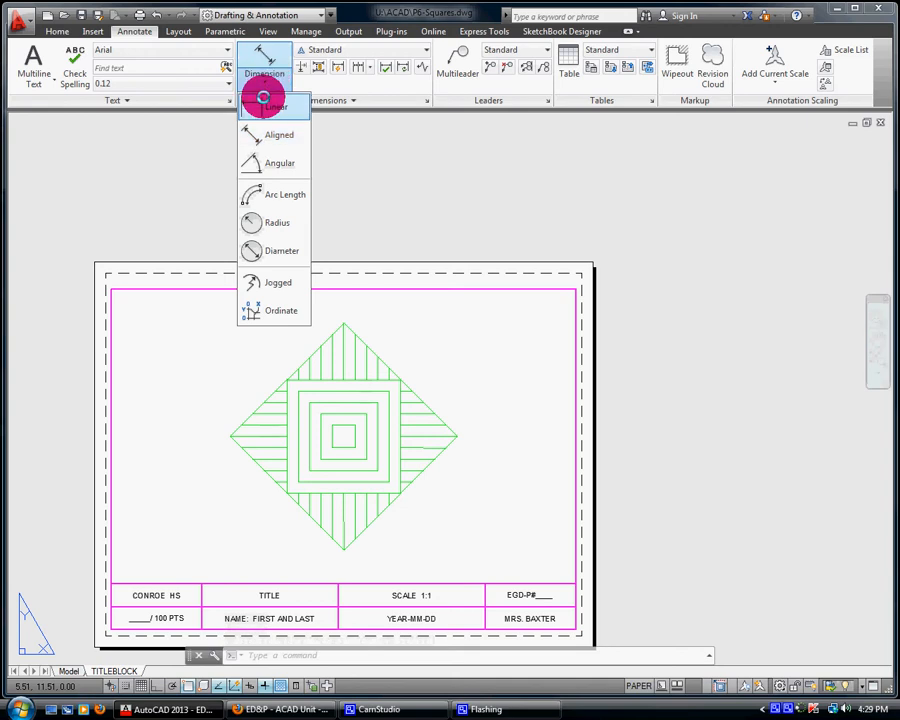
{"action": "left_click", "coordinate": [263, 106]}
{"action": "left_click", "coordinate": [275, 422]}
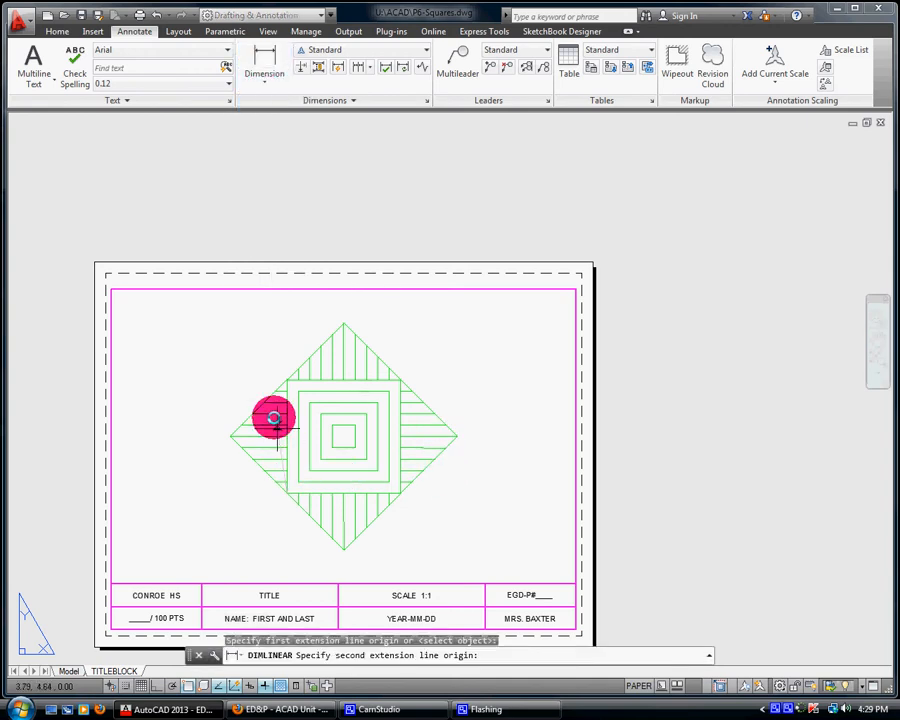
{"action": "left_click", "coordinate": [285, 380]}
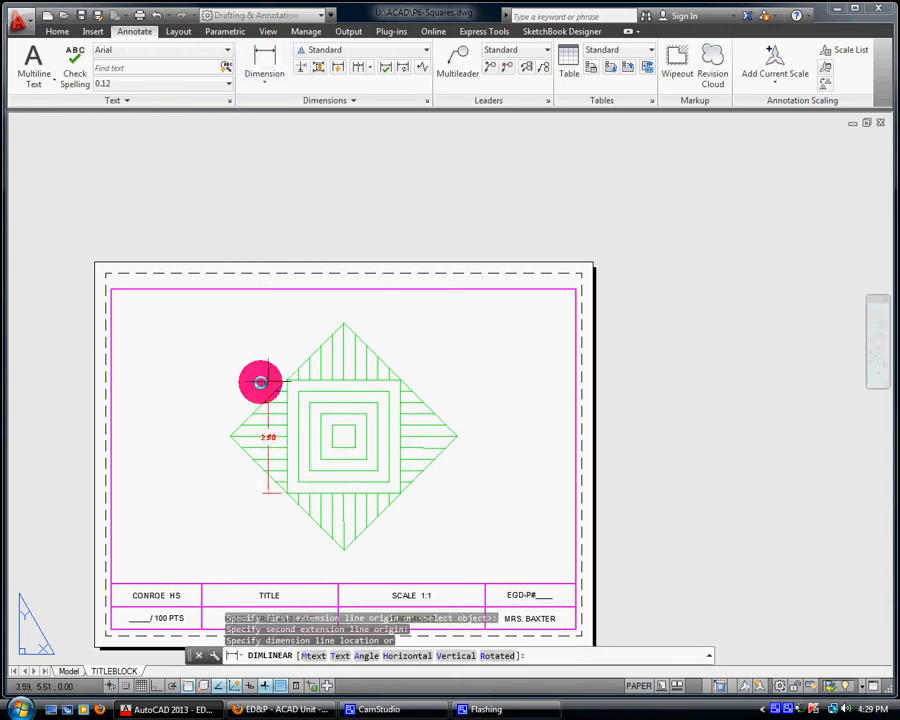
{"action": "left_click", "coordinate": [201, 380]}
Add a horizontal linear dimension for the width of the largest upright square, placed below the diamond.
{"action": "key", "text": "Return"}
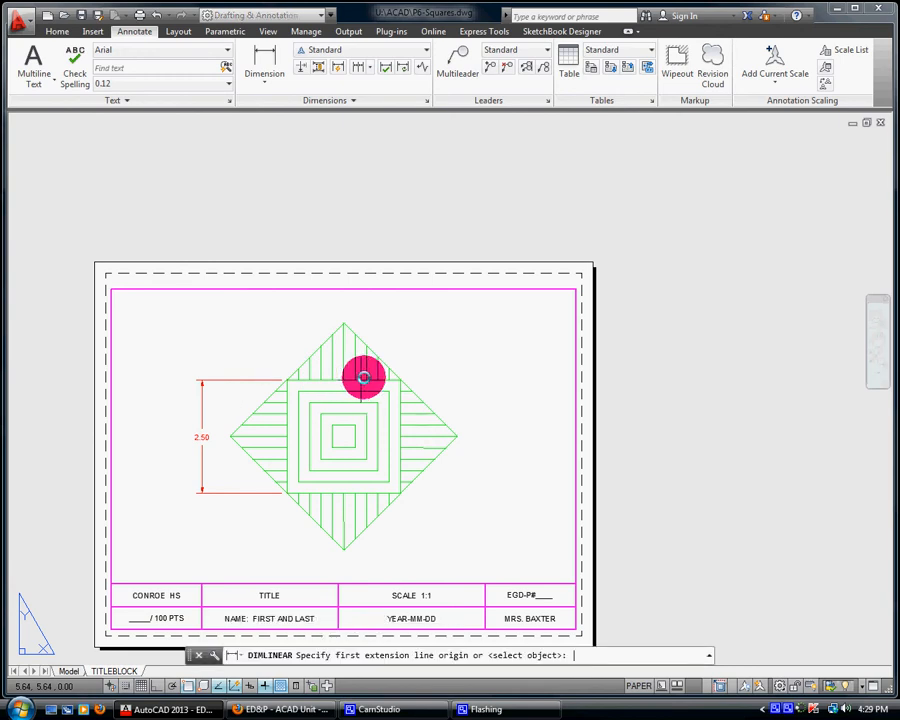
{"action": "left_click", "coordinate": [286, 490]}
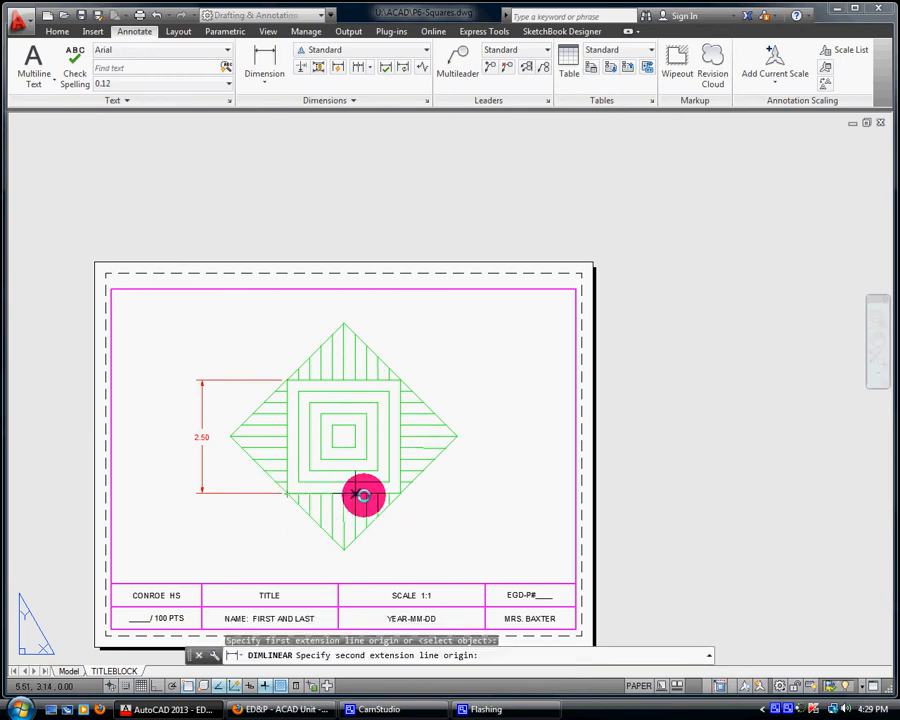
{"action": "left_click", "coordinate": [400, 492]}
{"action": "left_click", "coordinate": [400, 568]}
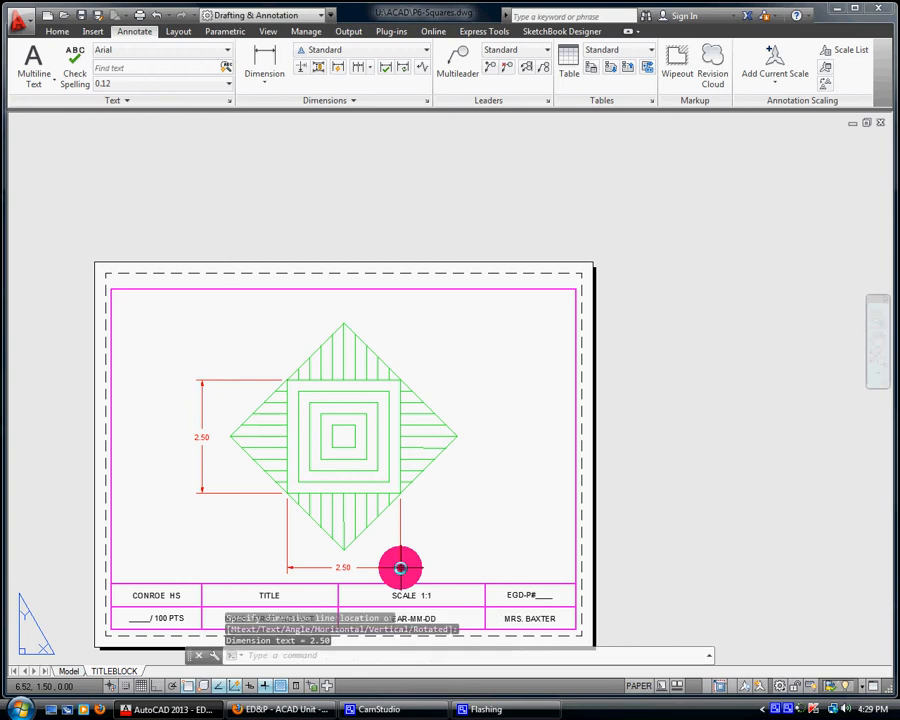
Dimension the spacing between the two lowest horizontal hatch lines on the right side of the large square.
{"action": "key", "text": "Return"}
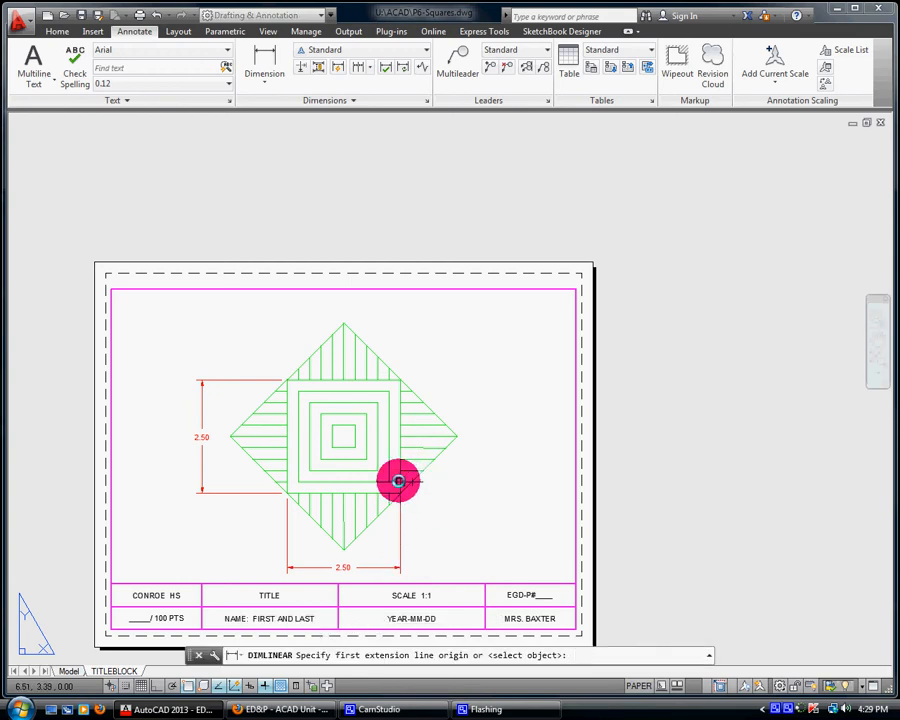
{"action": "left_click", "coordinate": [398, 478]}
{"action": "left_click", "coordinate": [398, 468]}
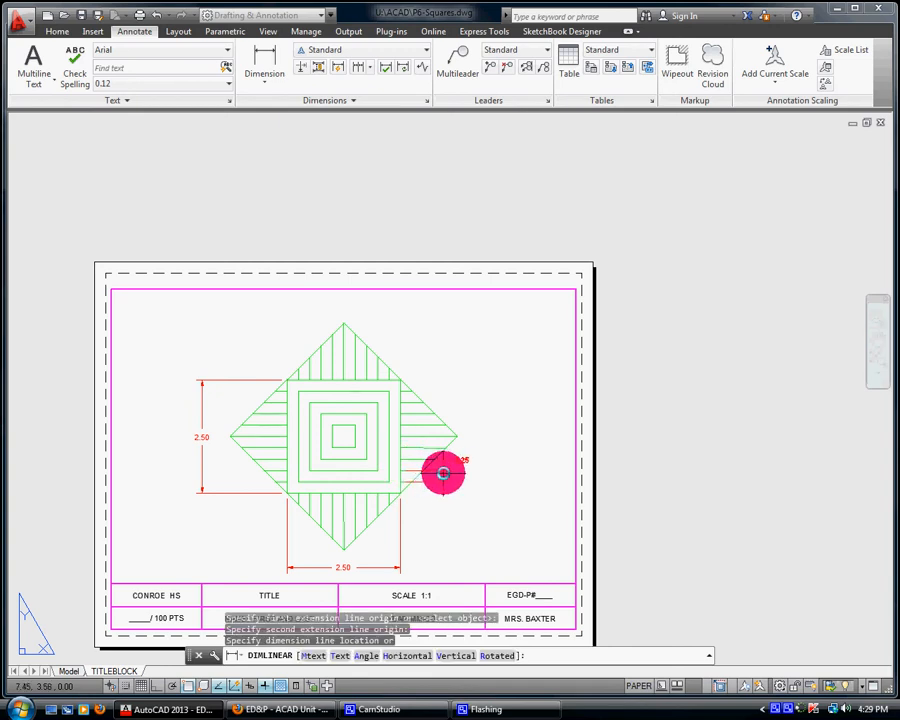
{"action": "left_click", "coordinate": [456, 471]}
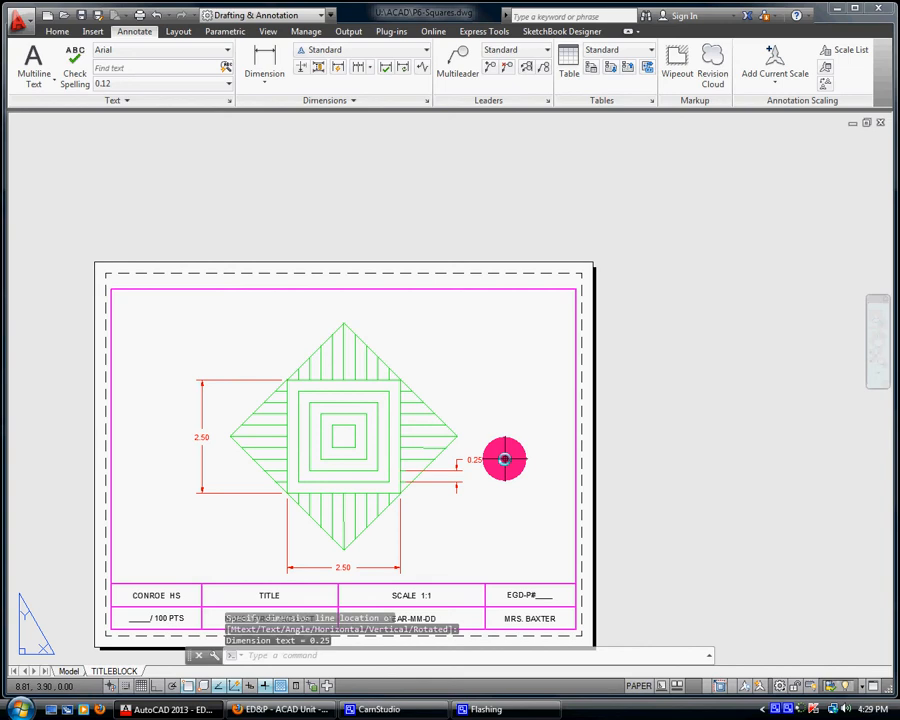
Append "TYP." to the text of the hatch-line spacing dimension.
{"action": "left_click", "coordinate": [477, 459]}
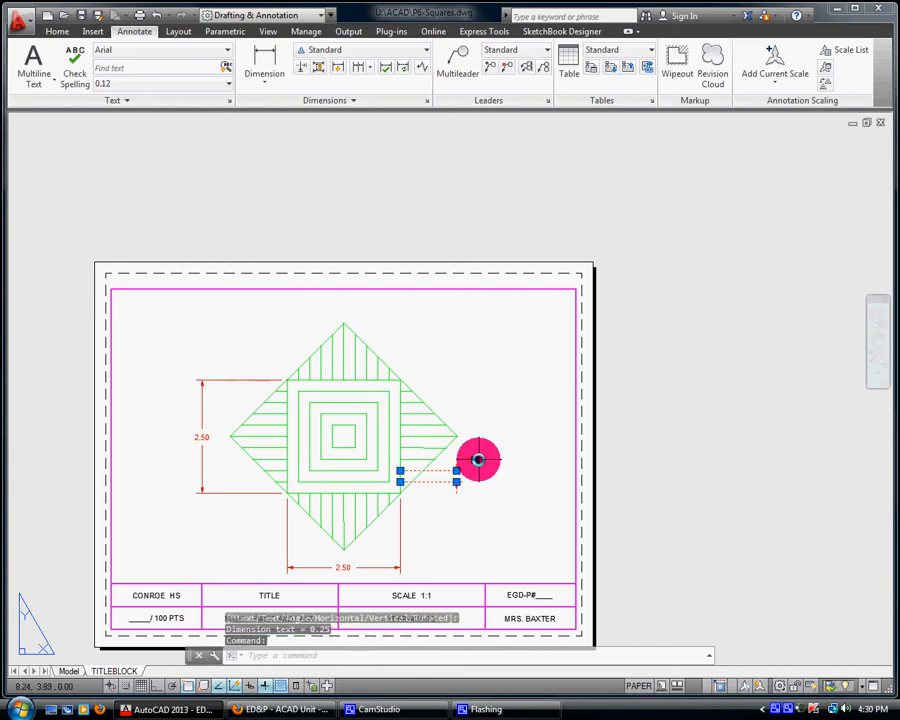
{"action": "double_click", "coordinate": [477, 459]}
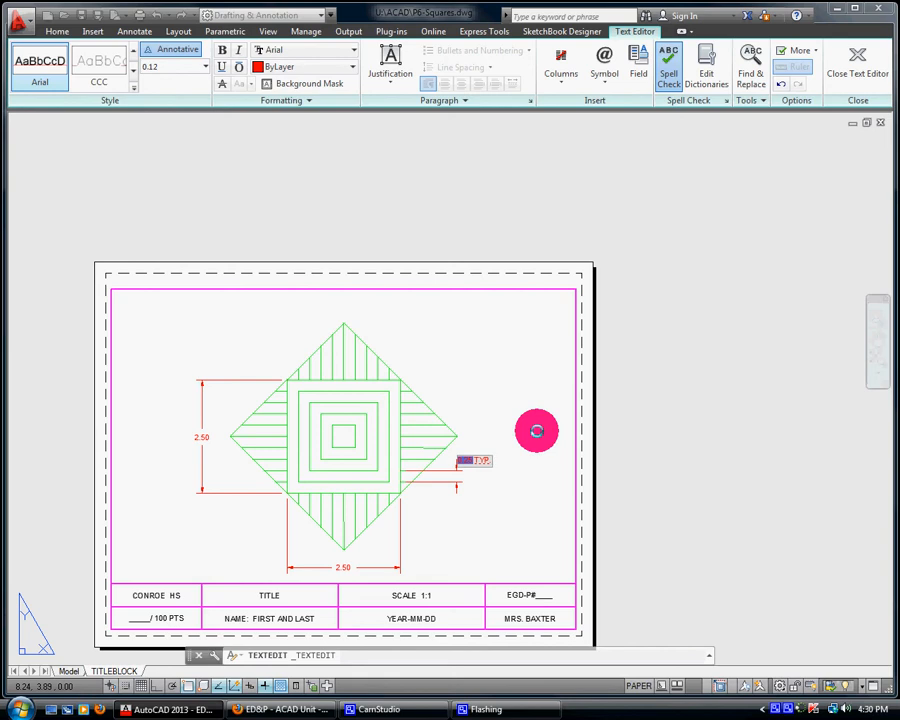
{"action": "left_click", "coordinate": [537, 431]}
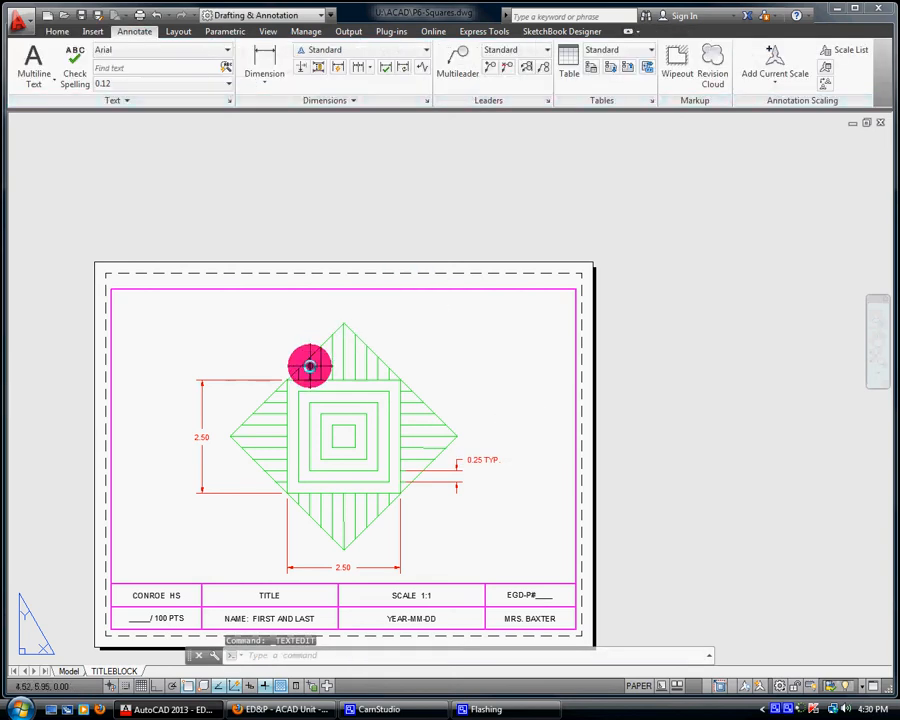
Try an aligned dimension along the diamond's upper-right edge and erase it.
{"action": "left_click", "coordinate": [268, 83]}
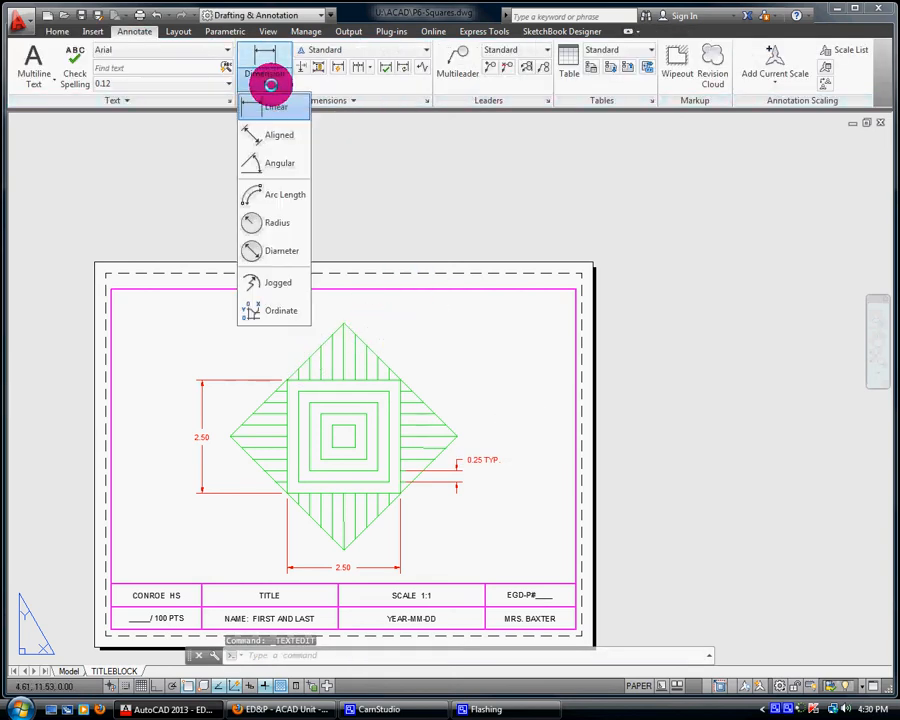
{"action": "left_click", "coordinate": [281, 125]}
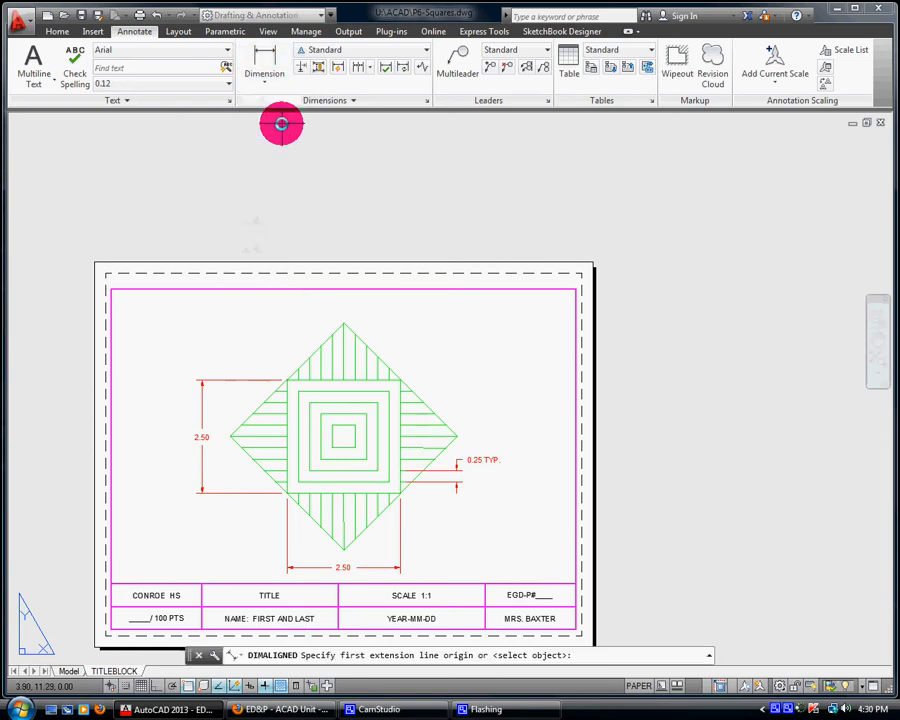
{"action": "left_click", "coordinate": [343, 323]}
{"action": "left_click", "coordinate": [456, 436]}
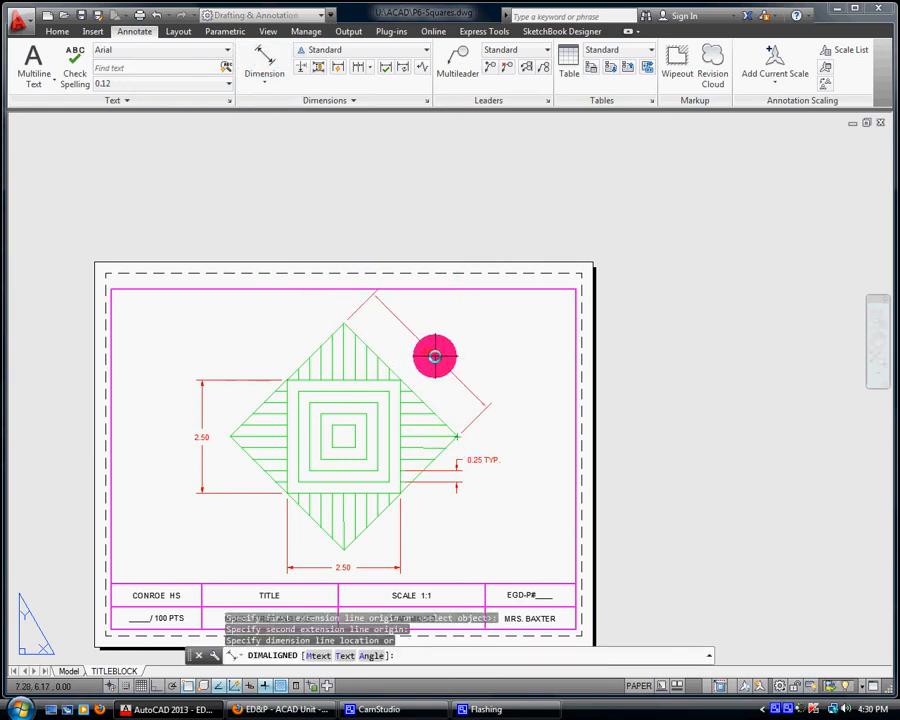
{"action": "left_click", "coordinate": [426, 363]}
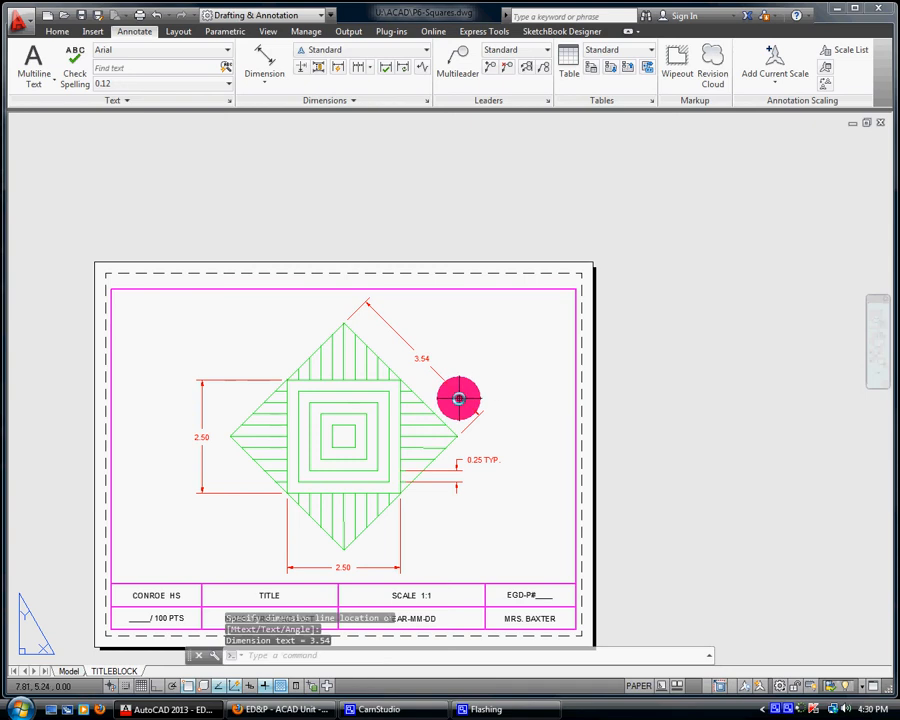
{"action": "left_click", "coordinate": [459, 397]}
{"action": "key", "text": "Delete"}
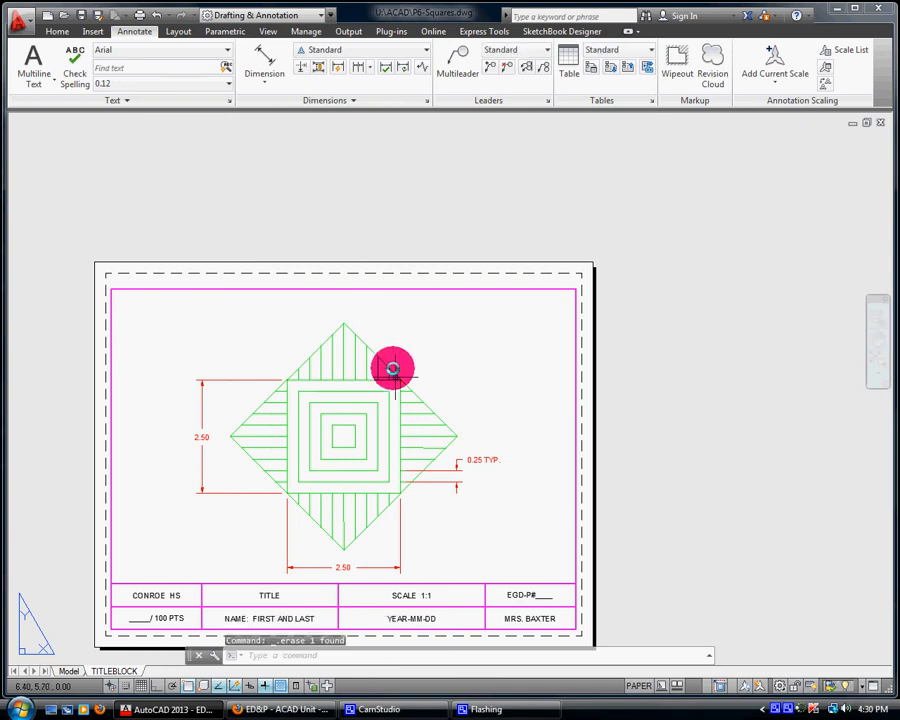
Try a vertical linear dimension between the diamond's right and top corners and erase it.
{"action": "left_click", "coordinate": [262, 78]}
{"action": "left_click", "coordinate": [262, 105]}
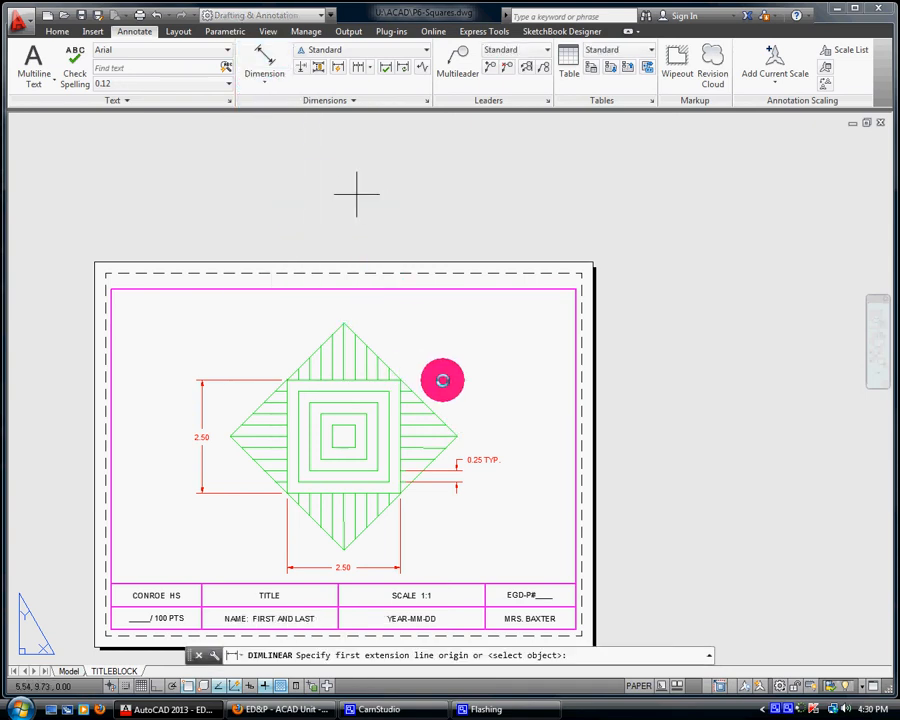
{"action": "left_click", "coordinate": [458, 436]}
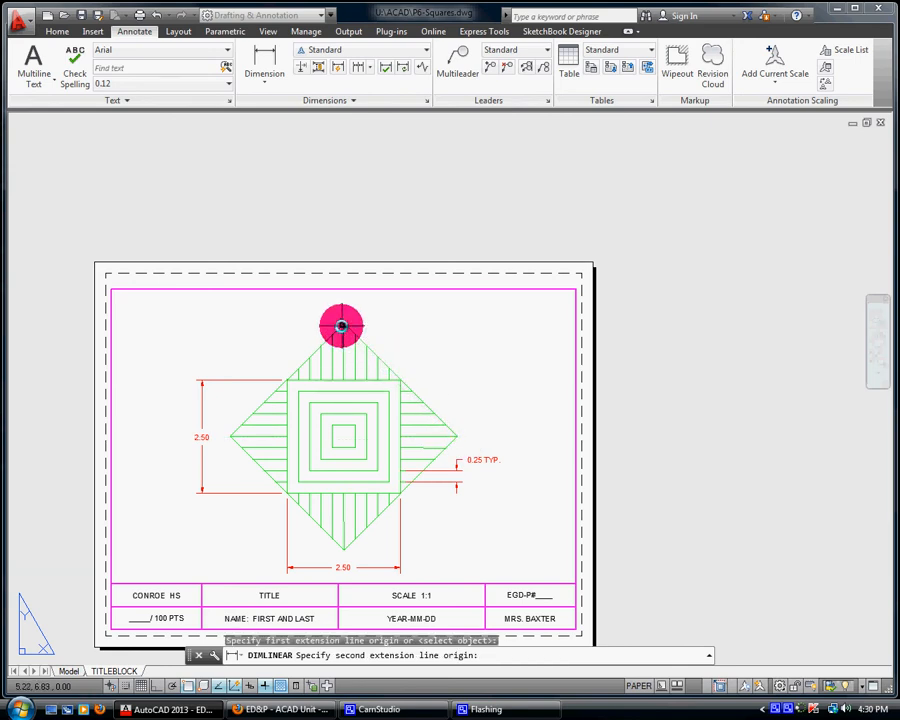
{"action": "left_click", "coordinate": [341, 325]}
{"action": "left_click", "coordinate": [506, 340]}
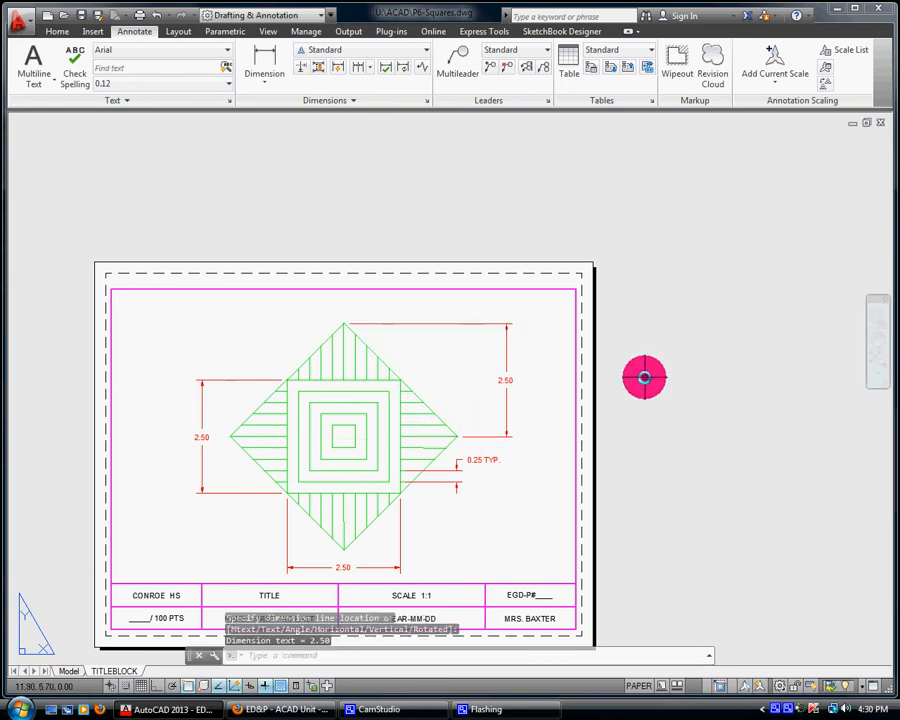
{"action": "left_click", "coordinate": [506, 400]}
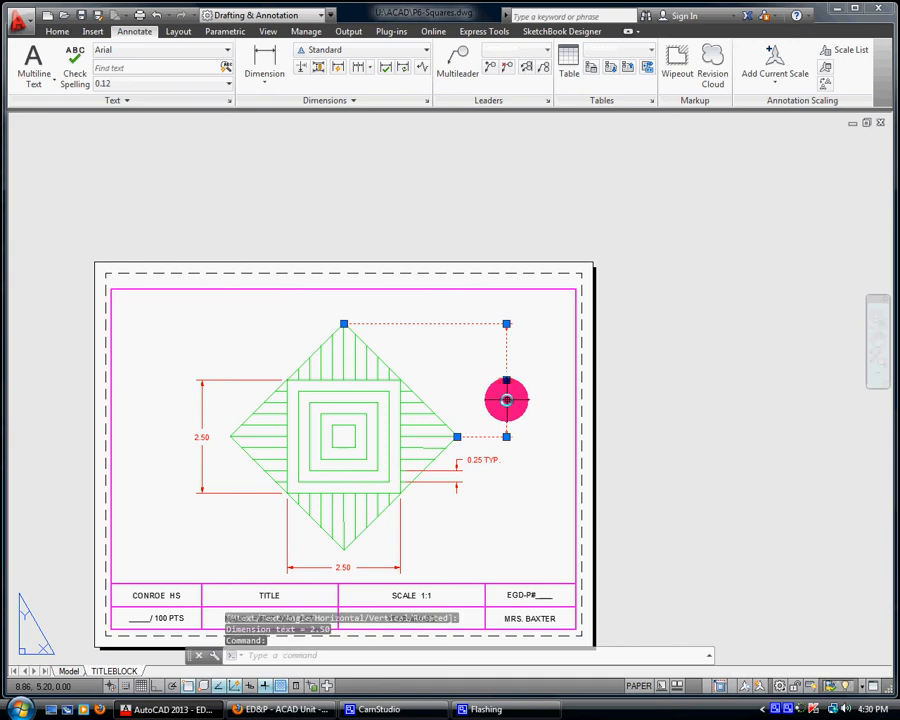
{"action": "key", "text": "Delete"}
{"action": "left_click", "coordinate": [256, 85]}
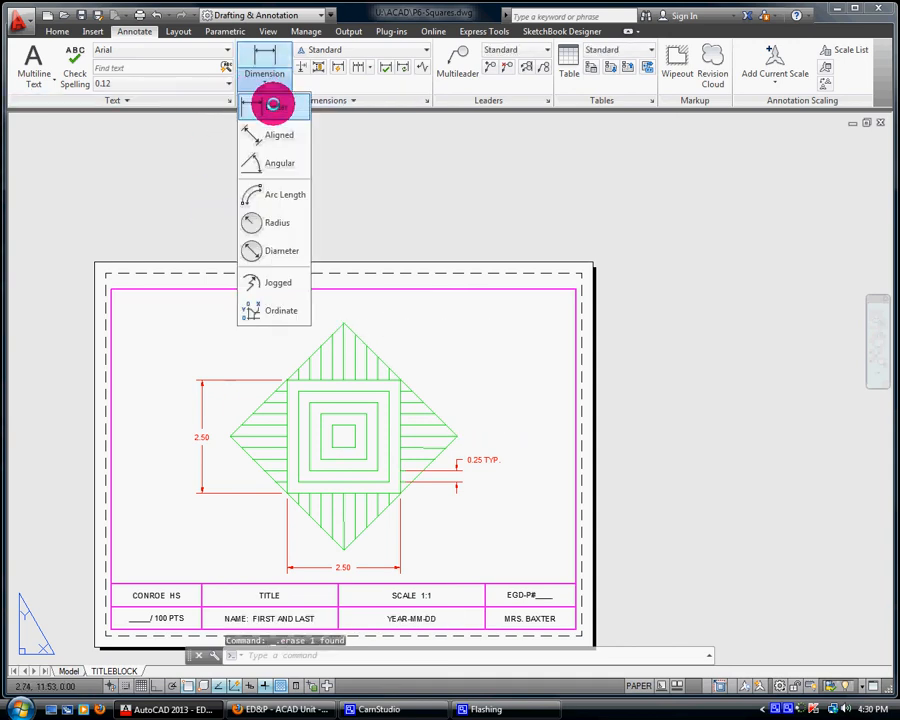
{"action": "left_click", "coordinate": [272, 100]}
{"action": "left_click", "coordinate": [257, 82]}
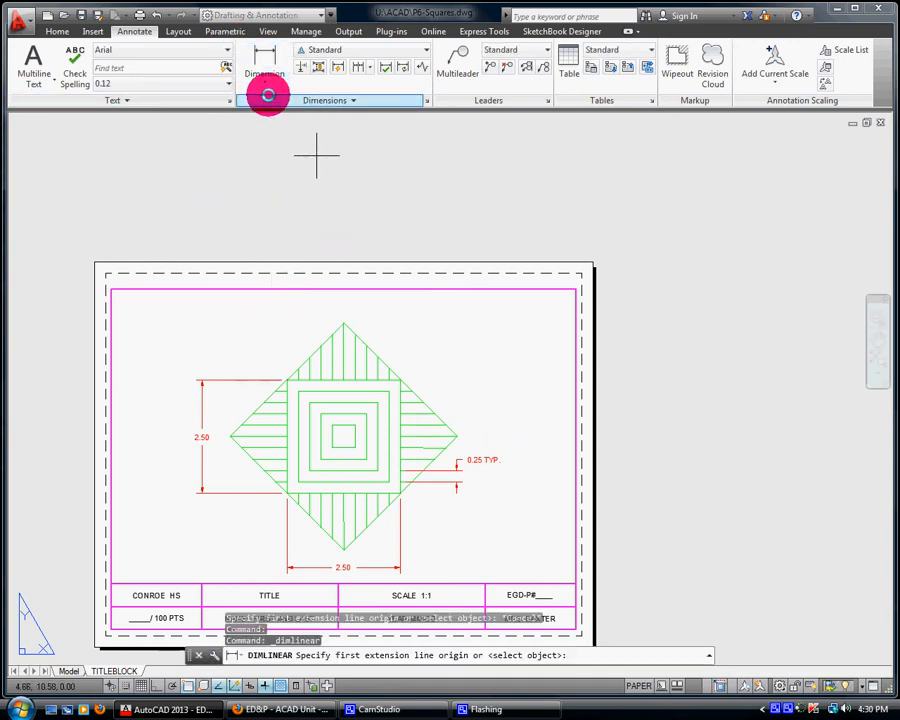
Add an aligned dimension from the diamond's right corner to its top corner, placed outside the upper-right edge.
{"action": "left_click", "coordinate": [256, 84]}
{"action": "left_click", "coordinate": [273, 123]}
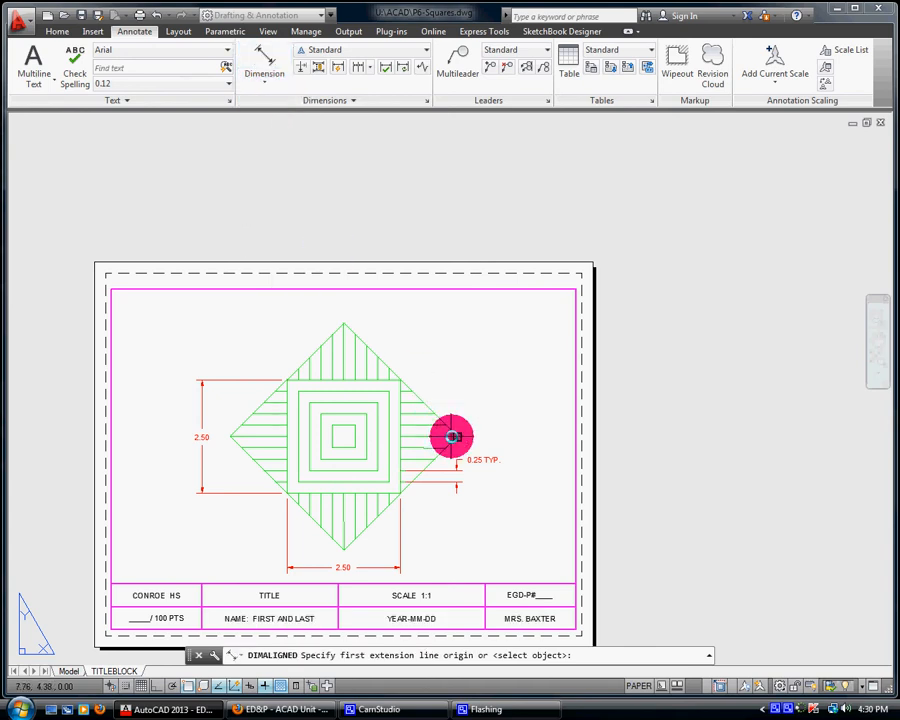
{"action": "left_click", "coordinate": [456, 435]}
{"action": "left_click", "coordinate": [345, 325]}
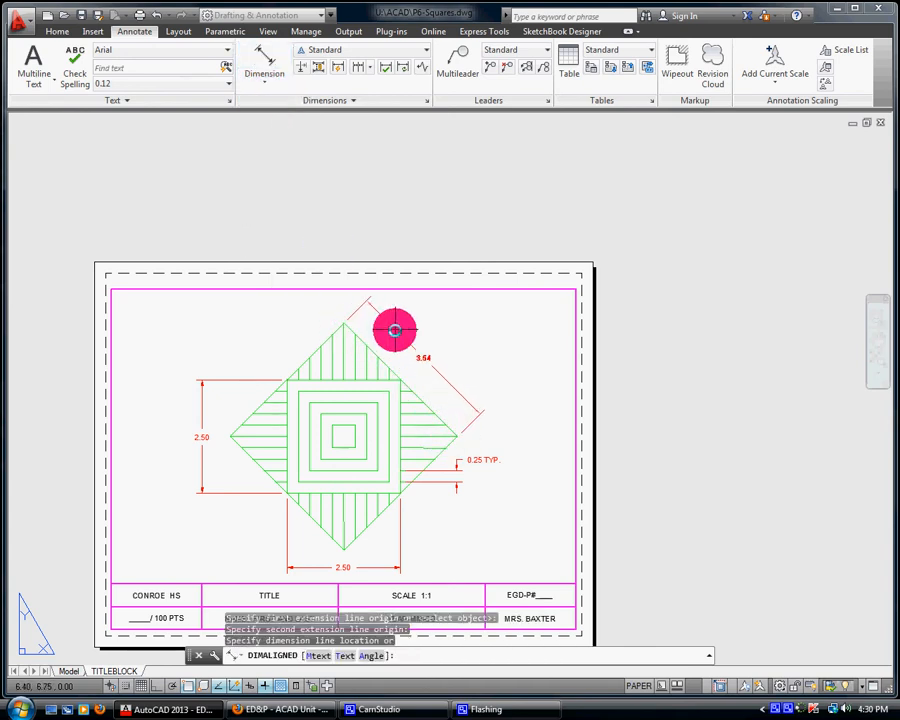
{"action": "left_click", "coordinate": [403, 340]}
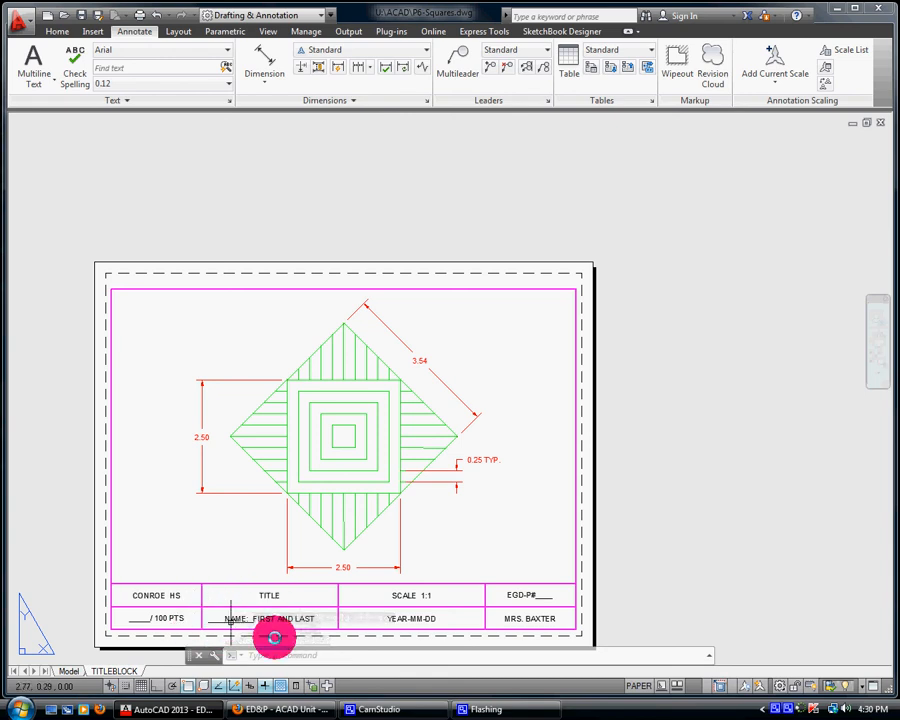
Save the drawing as P6-Squares in the ACAD folder on the U: drive.
{"action": "left_click", "coordinate": [32, 20]}
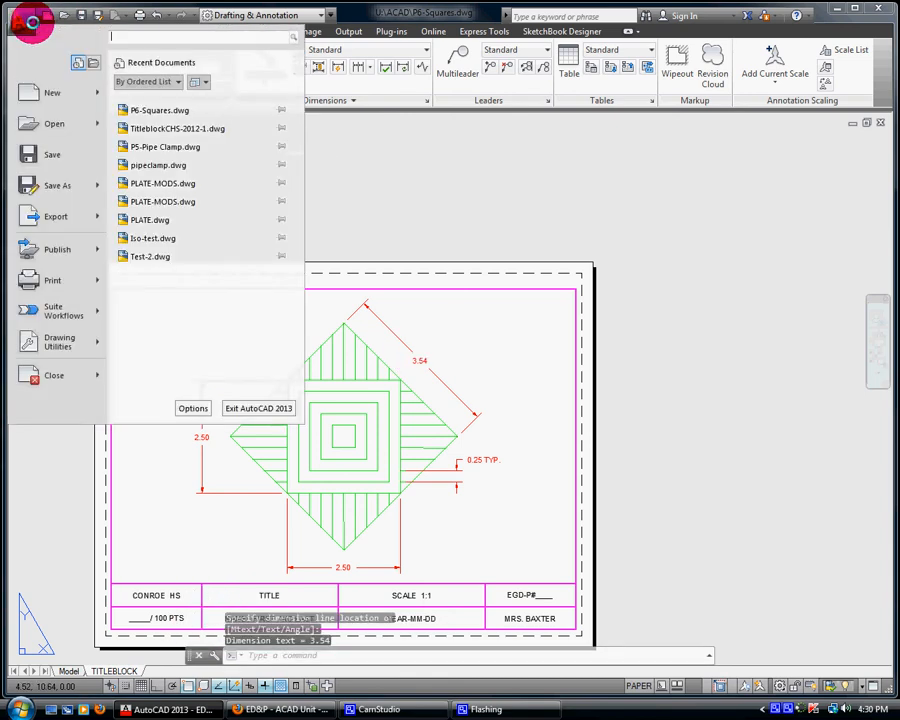
{"action": "left_click", "coordinate": [69, 178]}
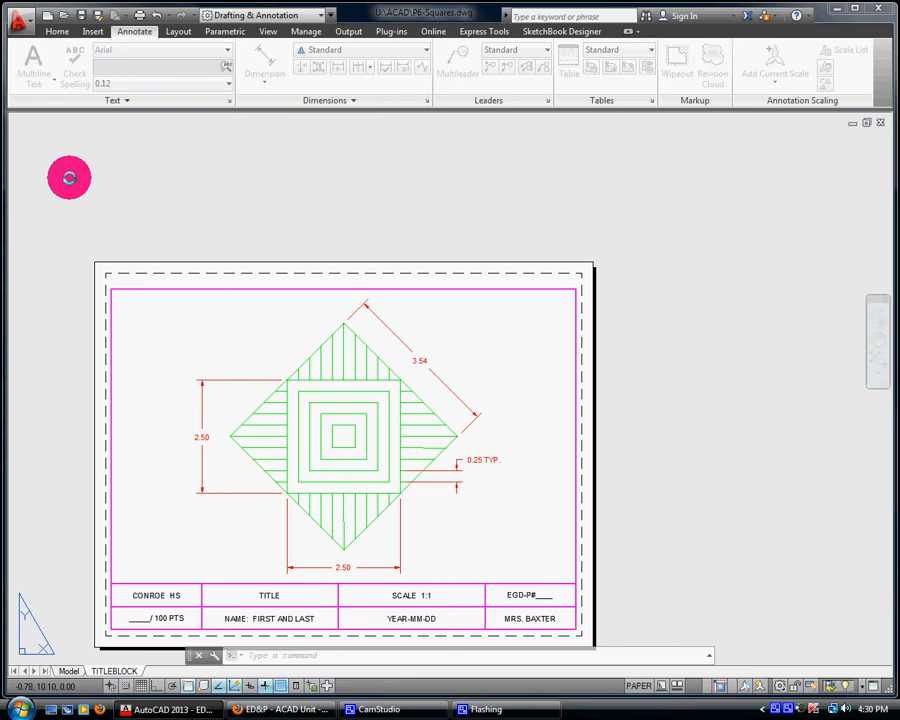
{"action": "left_click", "coordinate": [368, 205]}
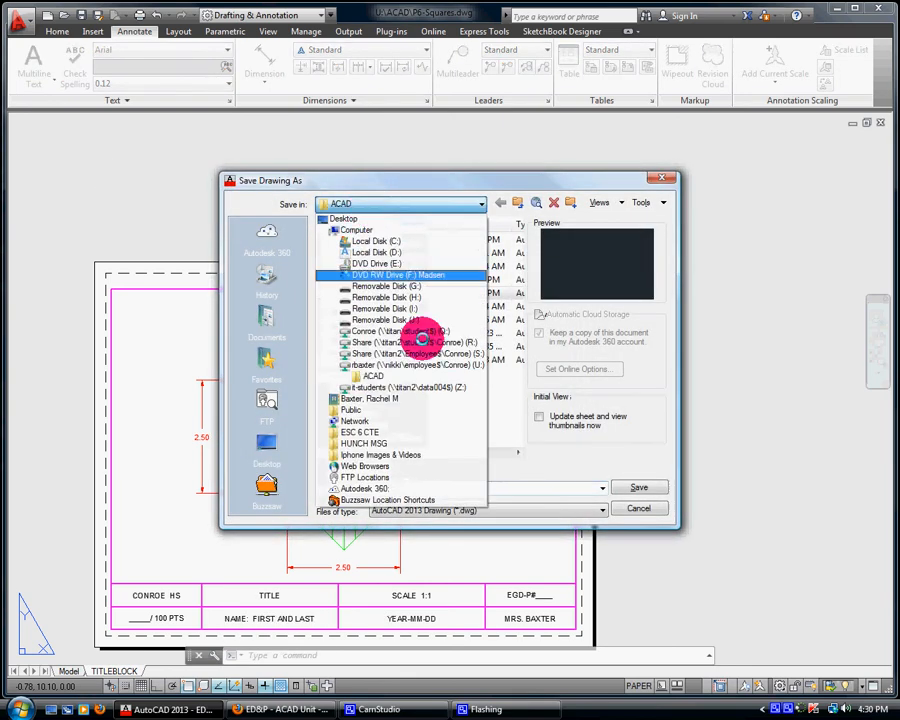
{"action": "left_click", "coordinate": [430, 360]}
{"action": "double_click", "coordinate": [366, 254]}
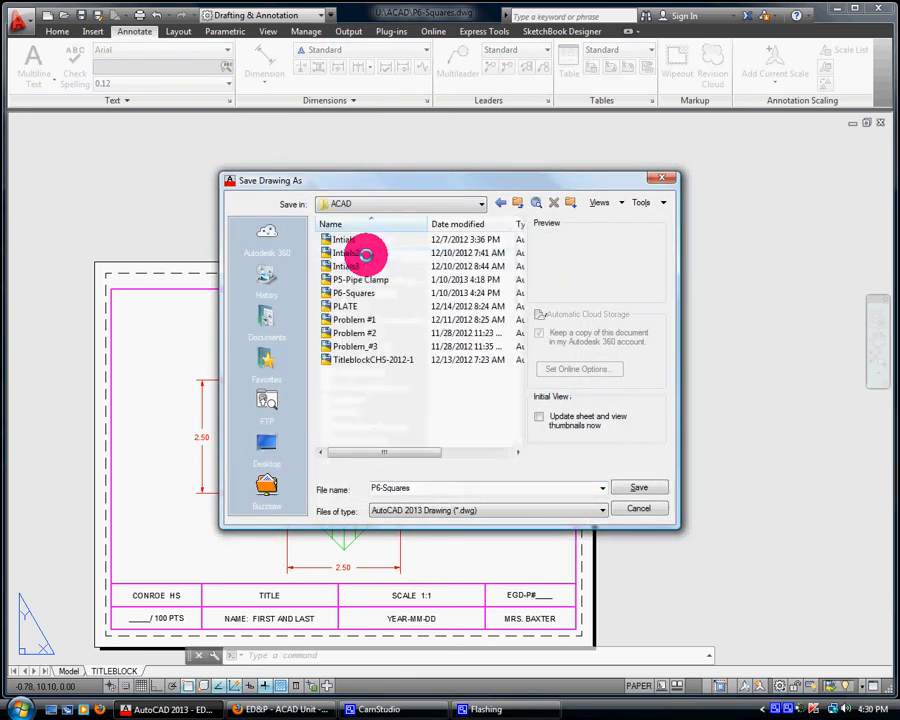
{"action": "left_click", "coordinate": [640, 487]}
{"action": "left_click", "coordinate": [400, 387]}
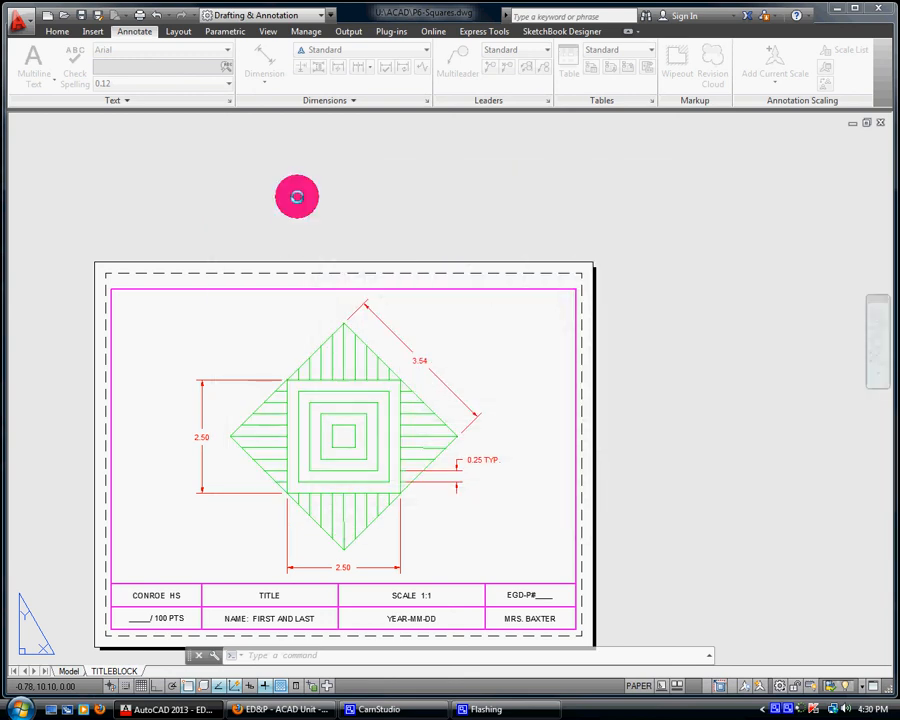
Start exporting the drawing to PDF.
{"action": "left_click", "coordinate": [27, 18]}
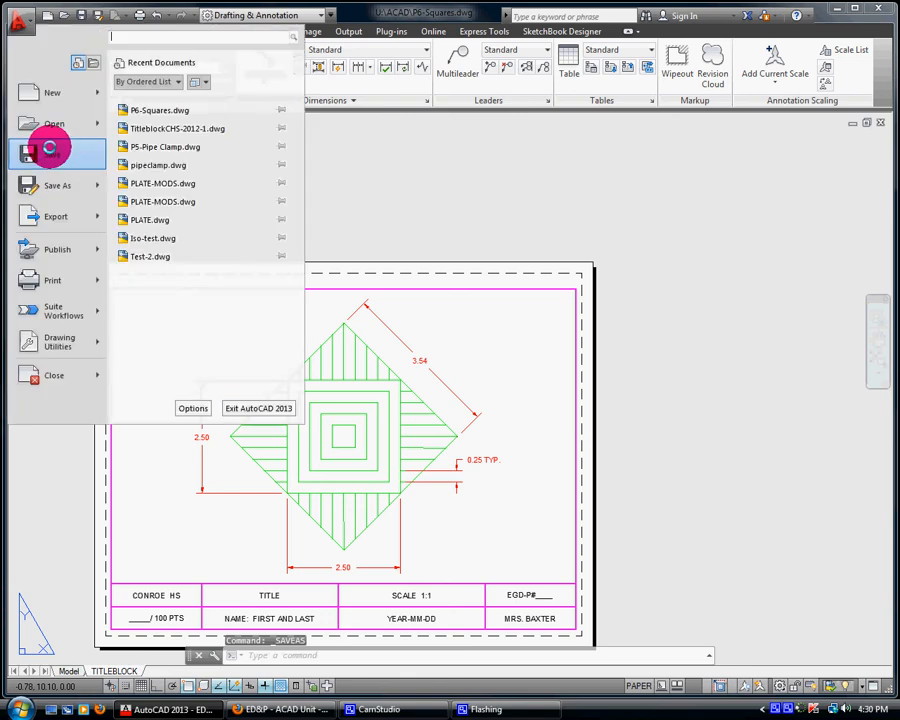
{"action": "left_click", "coordinate": [45, 215]}
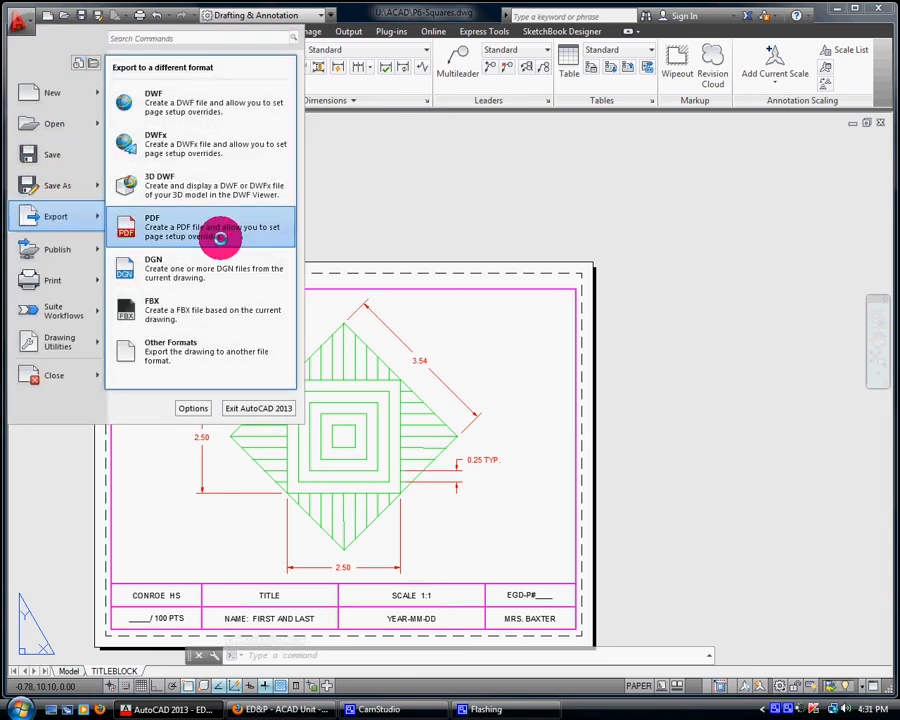
{"action": "left_click", "coordinate": [287, 227]}
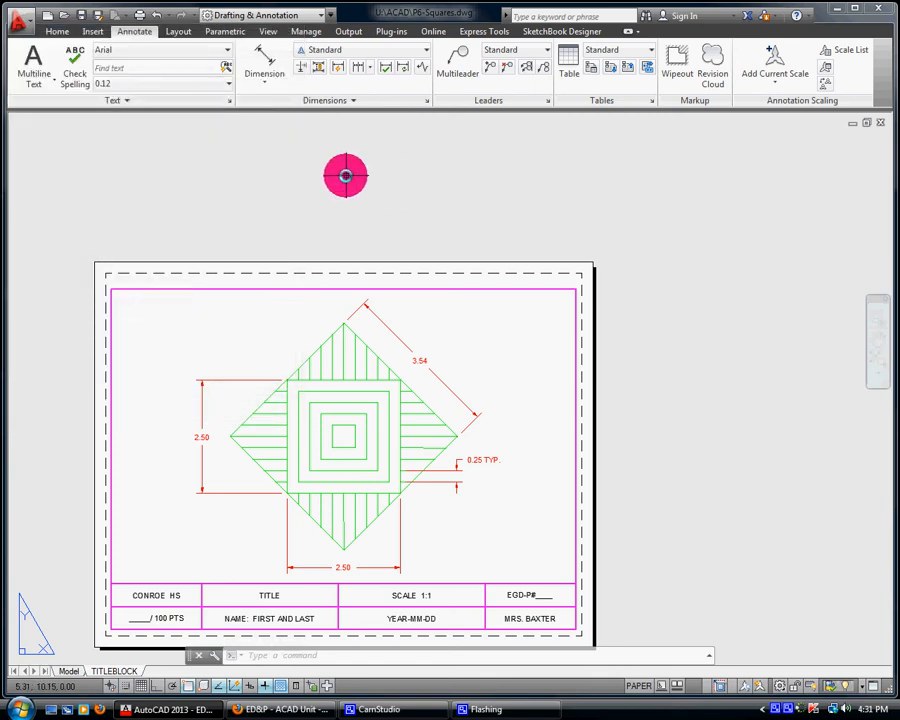